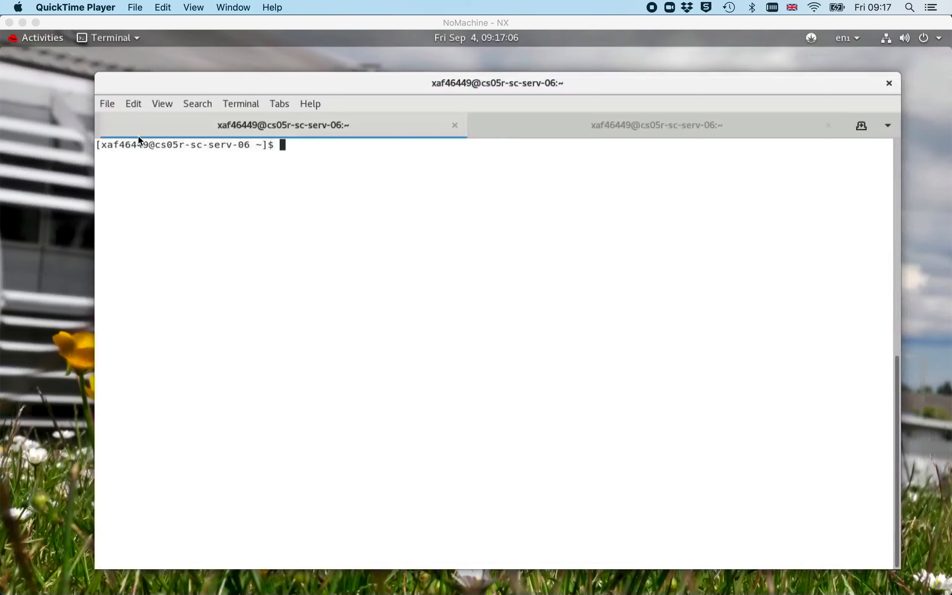
Browse the Diamond website to the Access Diamond desktop page and read the NoMachine instructions
{"action": "left_click", "coordinate": [13, 74]}
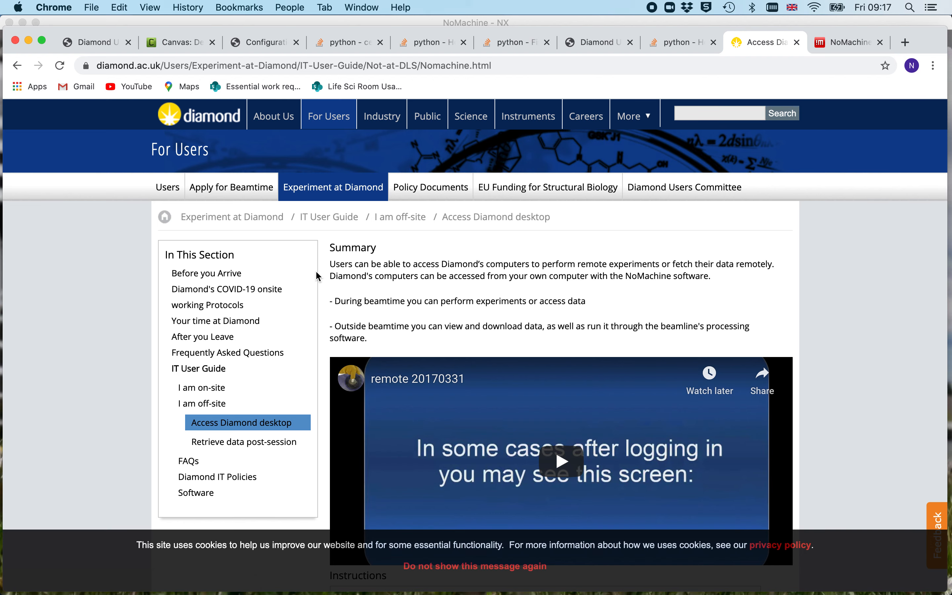
{"action": "left_click", "coordinate": [346, 193]}
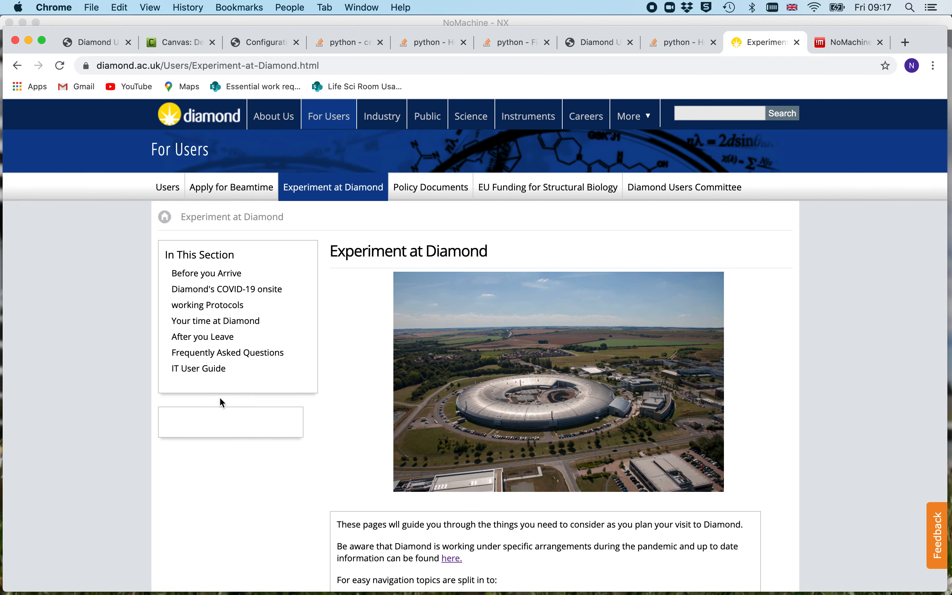
{"action": "left_click", "coordinate": [211, 377]}
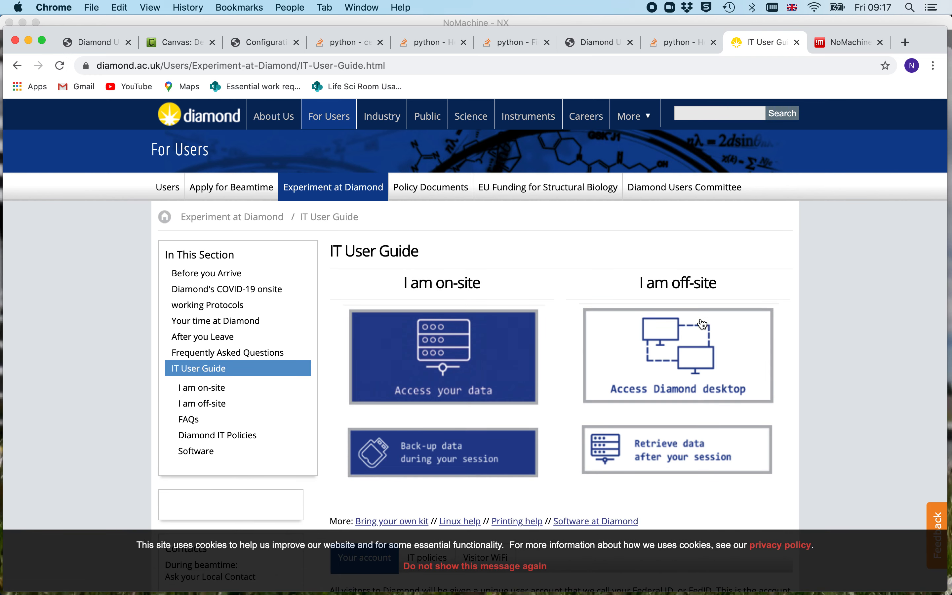
{"action": "left_click", "coordinate": [669, 370]}
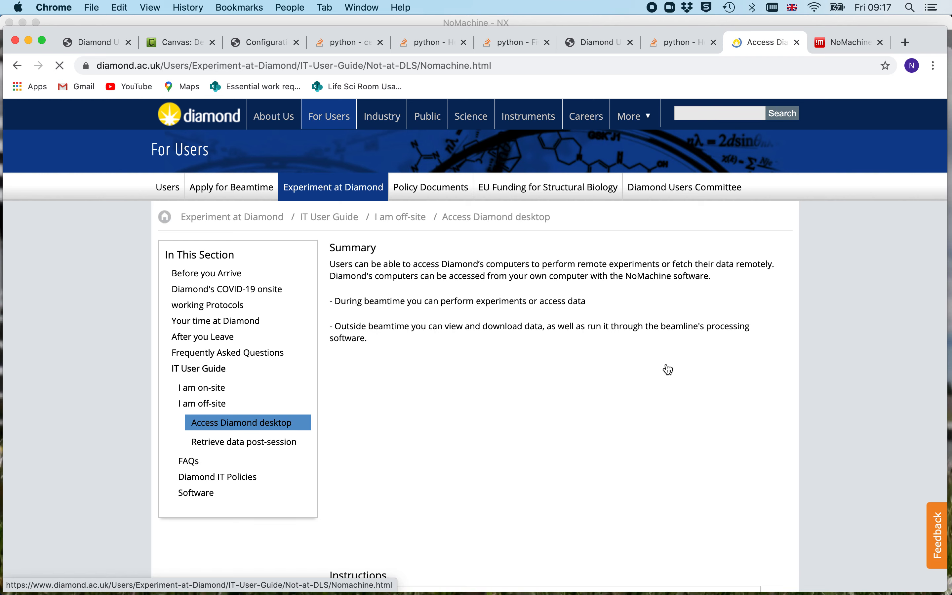
{"action": "scroll", "coordinate": [436, 281], "scroll_direction": "down", "scroll_amount": 5}
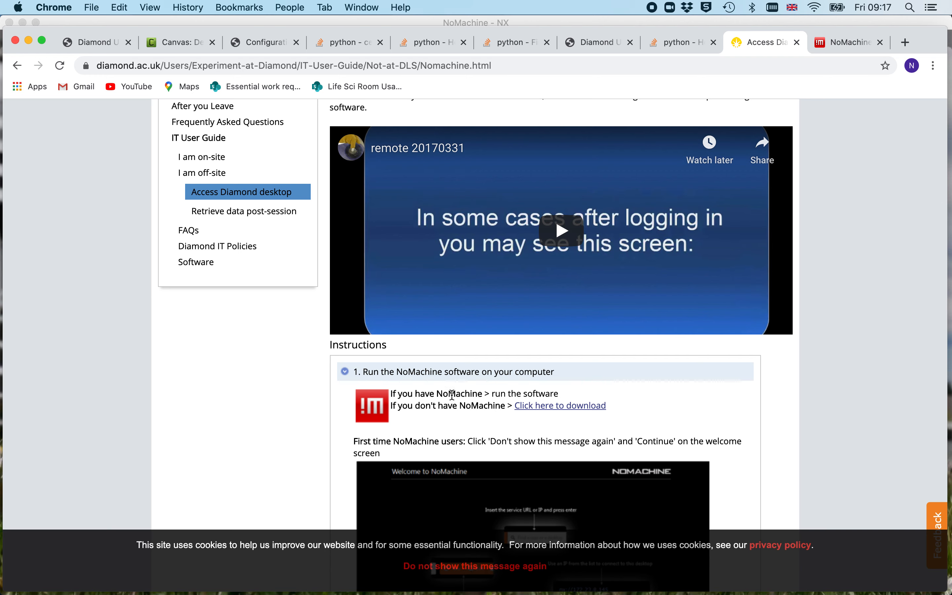
{"action": "scroll", "coordinate": [452, 401], "scroll_direction": "down", "scroll_amount": 4}
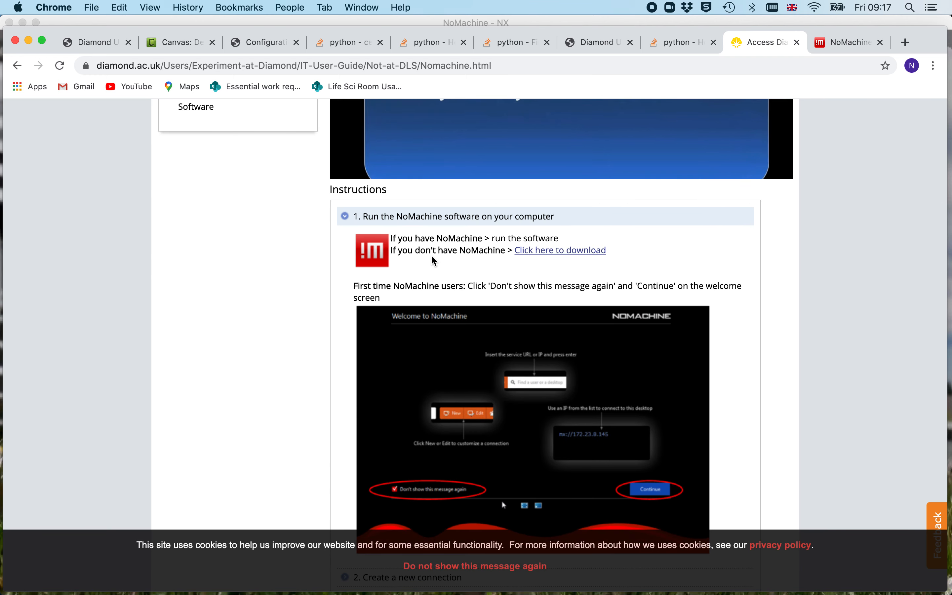
{"action": "scroll", "coordinate": [443, 236], "scroll_direction": "up", "scroll_amount": 7}
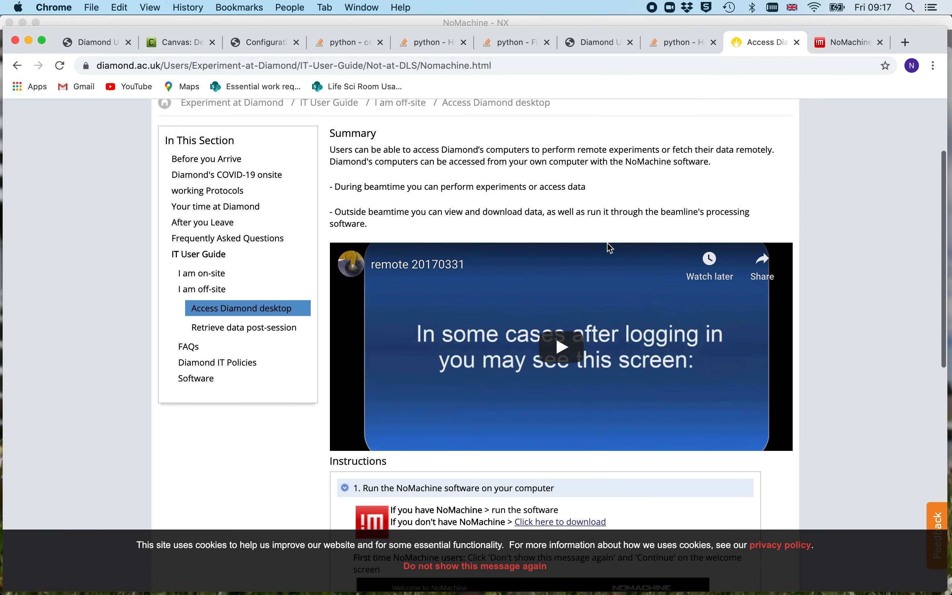
Switch to the NoMachine remote desktop session and reposition the terminal window
{"action": "mouse_move", "coordinate": [4, 68]}
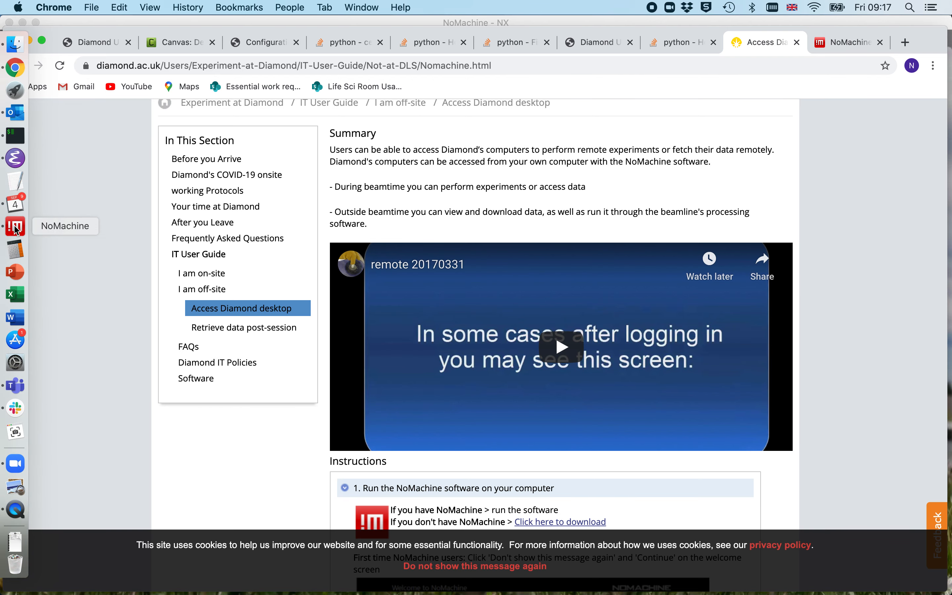
{"action": "left_click", "coordinate": [16, 228]}
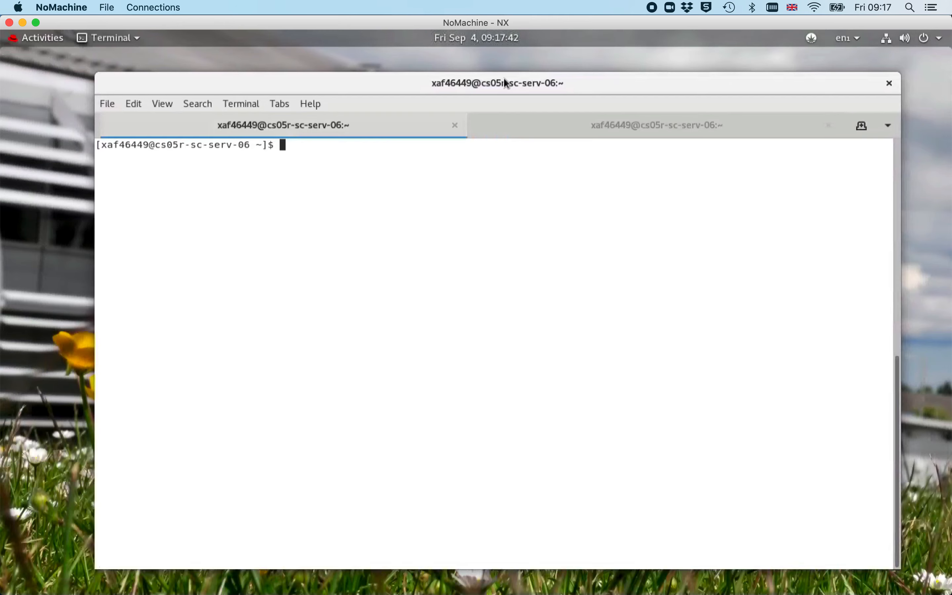
{"action": "left_click_drag", "start_coordinate": [508, 82], "coordinate": [753, 493]}
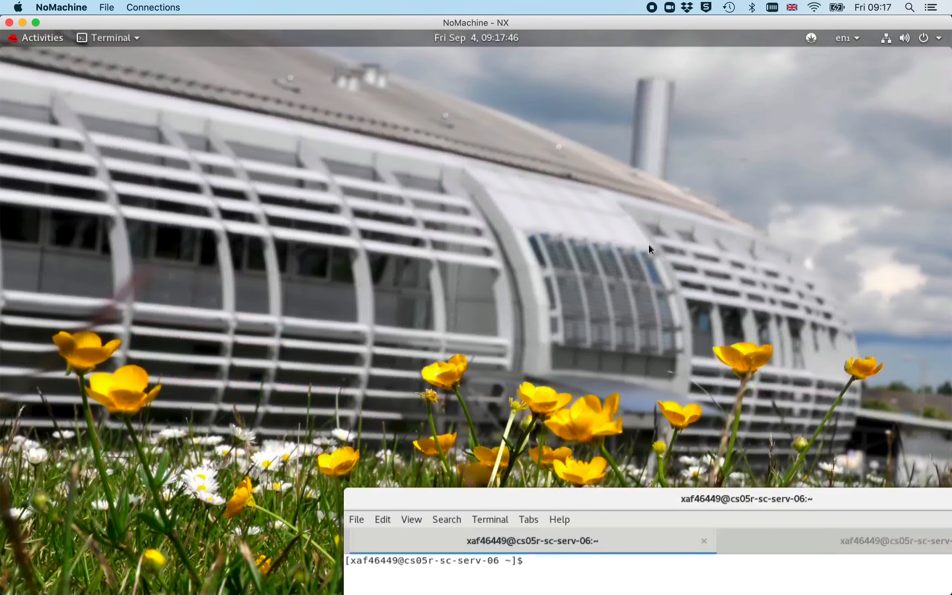
{"action": "left_click_drag", "start_coordinate": [756, 494], "coordinate": [501, 73]}
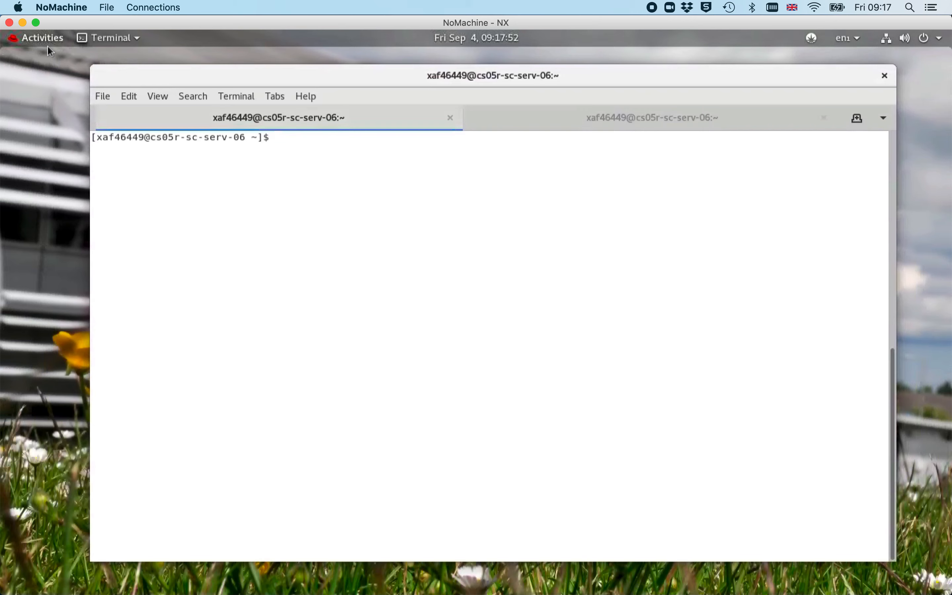
{"action": "left_click", "coordinate": [37, 40]}
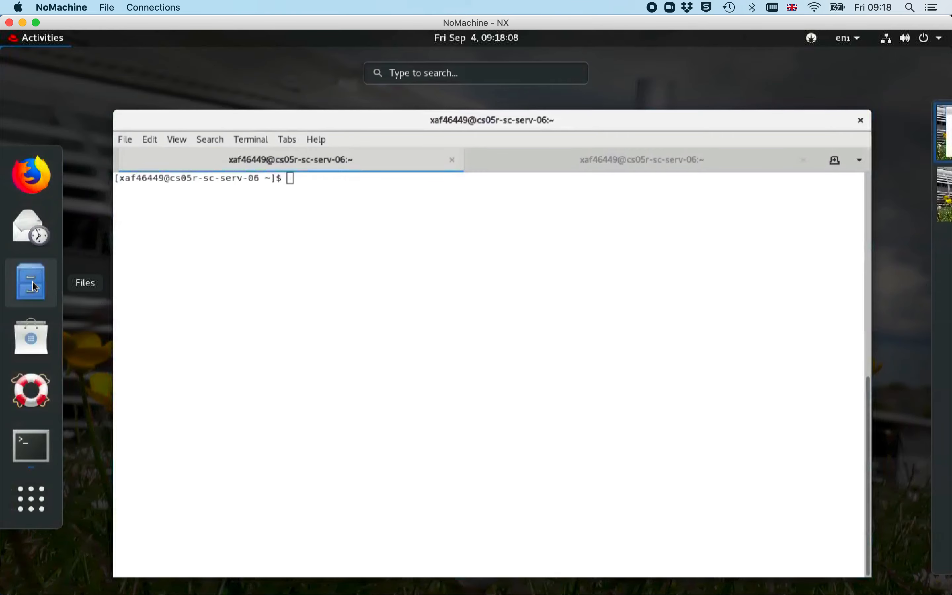
{"action": "left_click", "coordinate": [454, 122]}
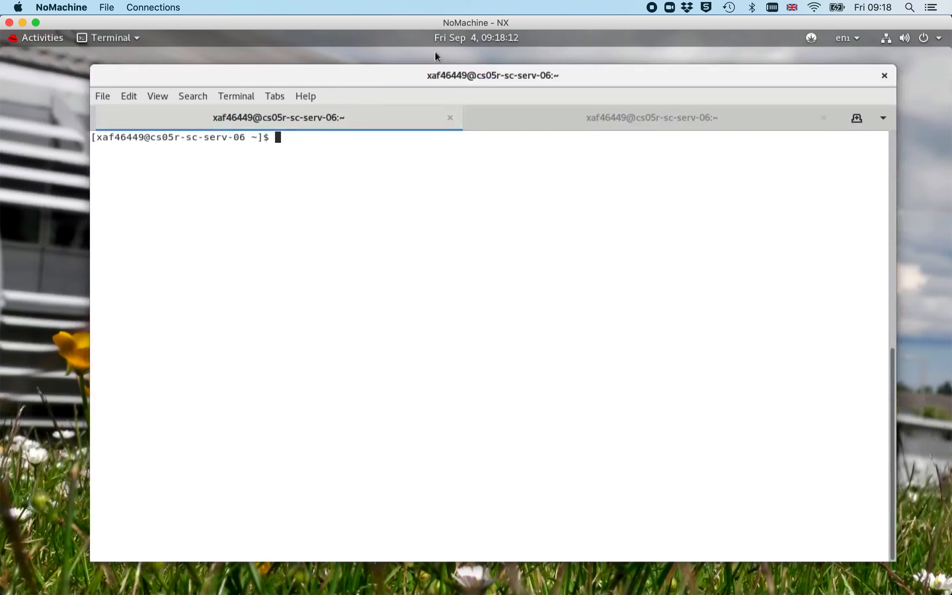
{"action": "left_click_drag", "start_coordinate": [433, 78], "coordinate": [438, 89]}
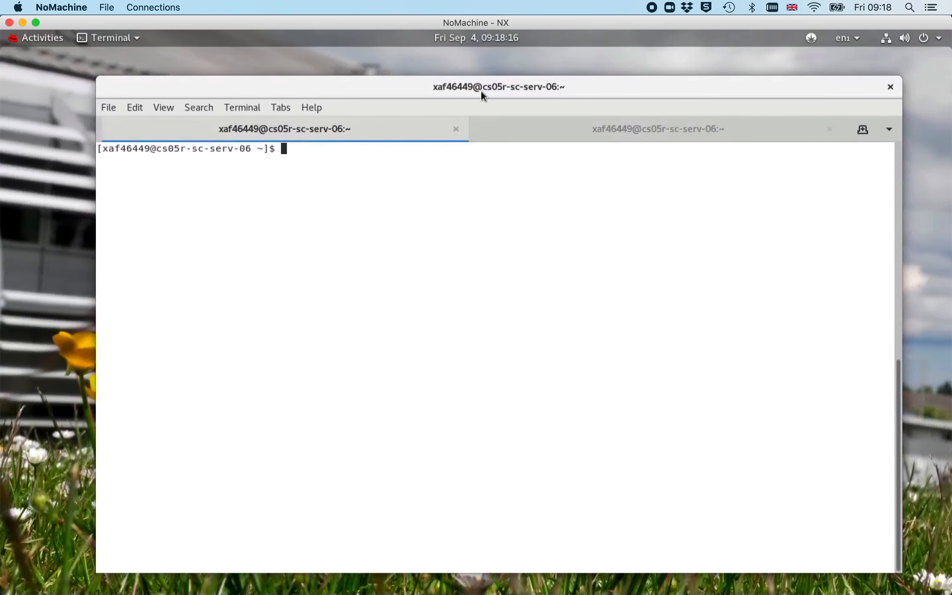
{"action": "left_click_drag", "start_coordinate": [482, 92], "coordinate": [464, 92]}
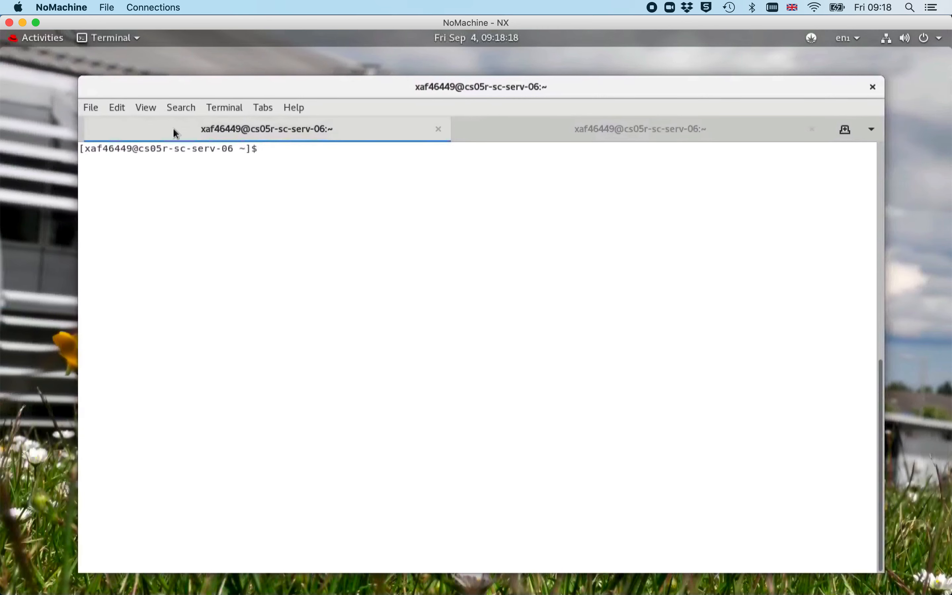
List the contents of /dls/b21/data/2020/sm26599-1/ in long format in the terminal
{"action": "left_click", "coordinate": [91, 108]}
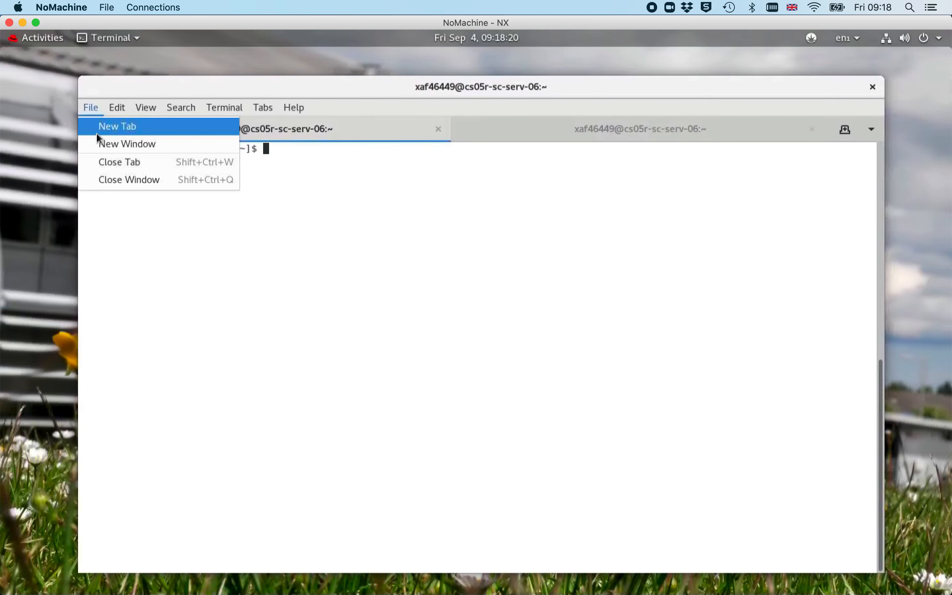
{"action": "left_click", "coordinate": [382, 281]}
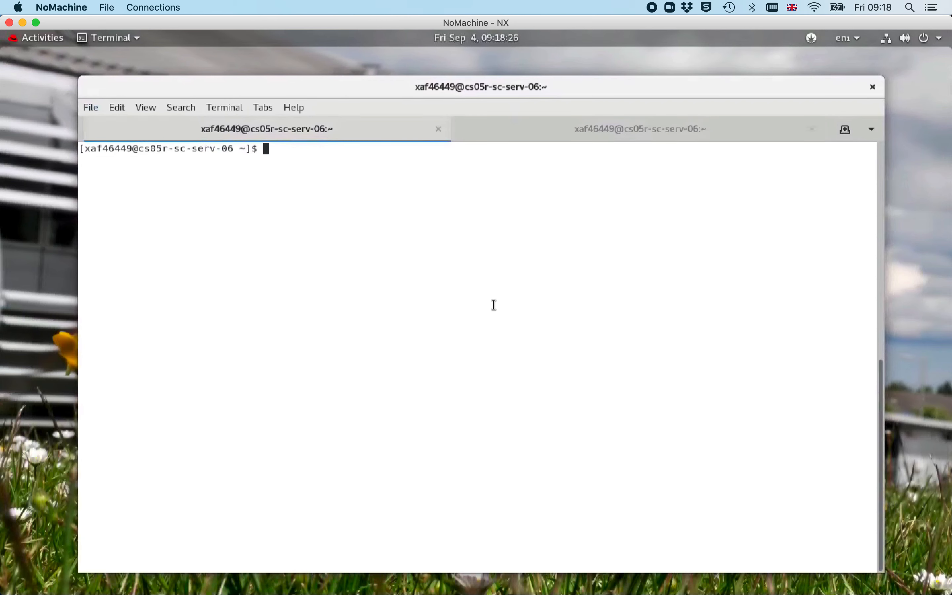
{"action": "type", "text": "b21-410459_ascii"}
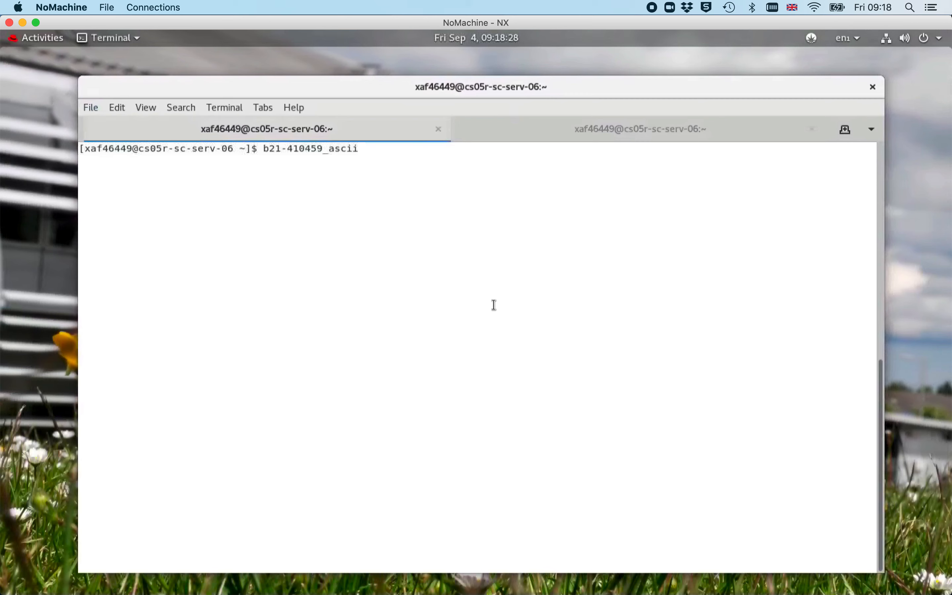
{"action": "key", "text": "Up"}
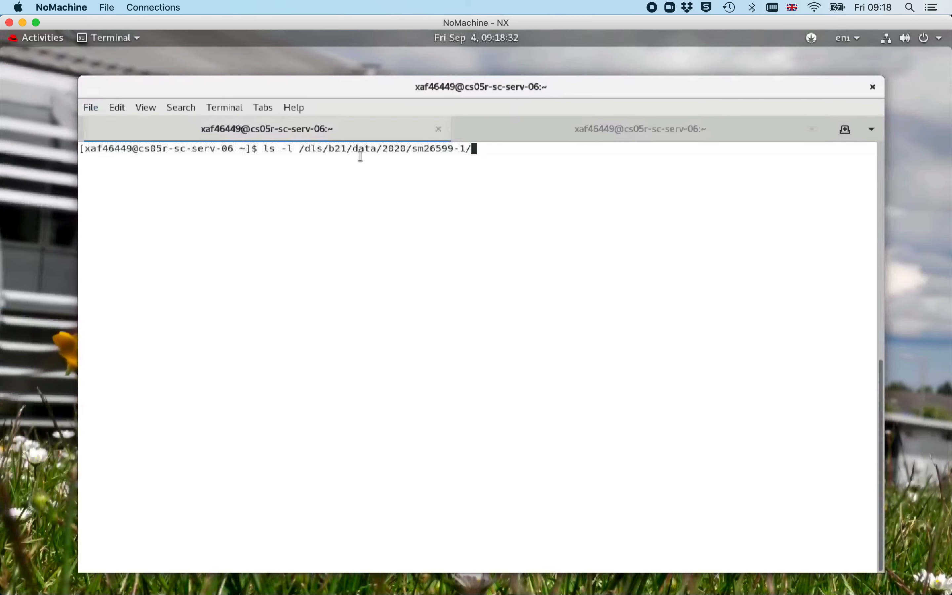
{"action": "key", "text": "Return"}
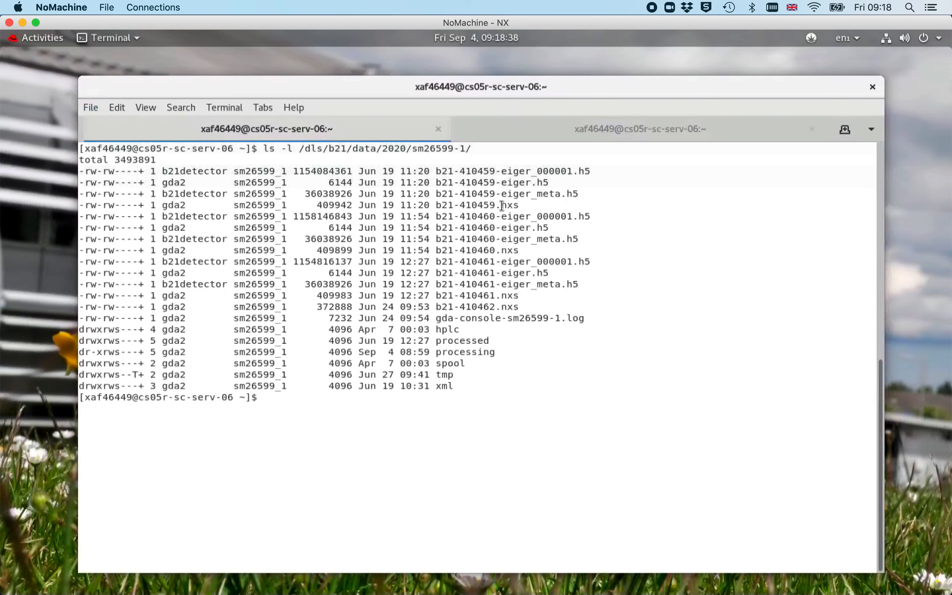
List the contents of the processed subfolder of the sm26599-1 data directory in long format
{"action": "left_click_drag", "start_coordinate": [527, 208], "coordinate": [431, 173]}
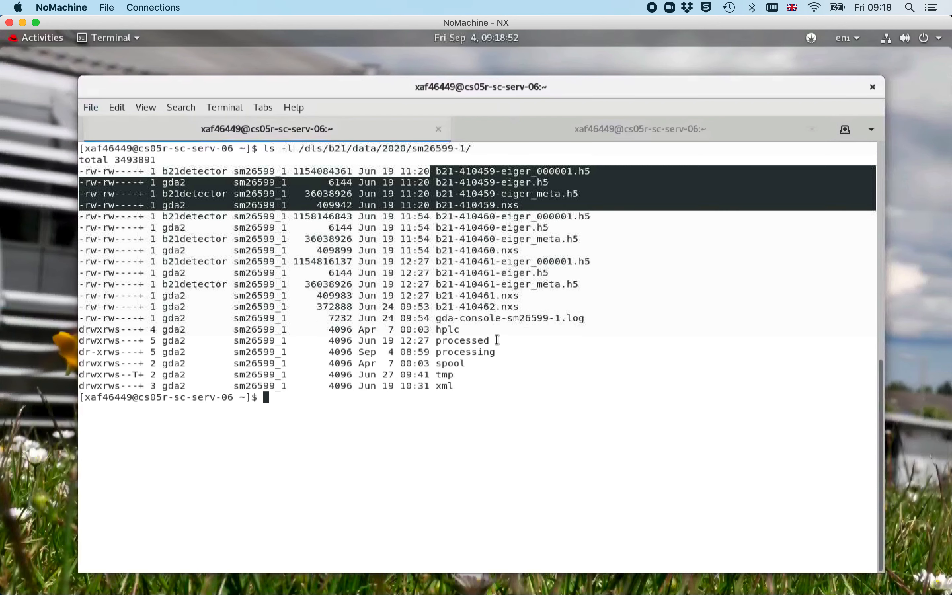
{"action": "left_click_drag", "start_coordinate": [491, 341], "coordinate": [436, 343]}
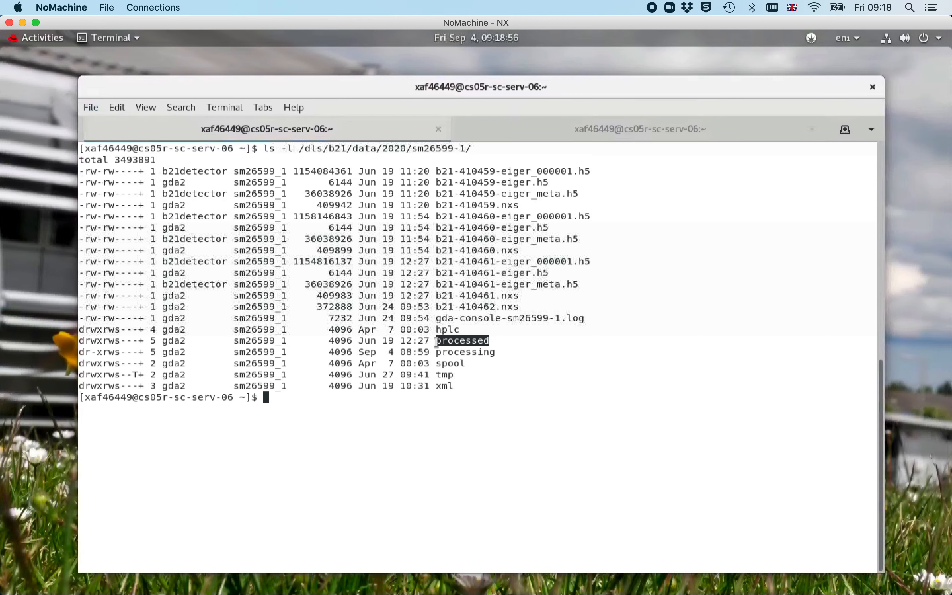
{"action": "key", "text": "Up"}
{"action": "type", "text": "processed"}
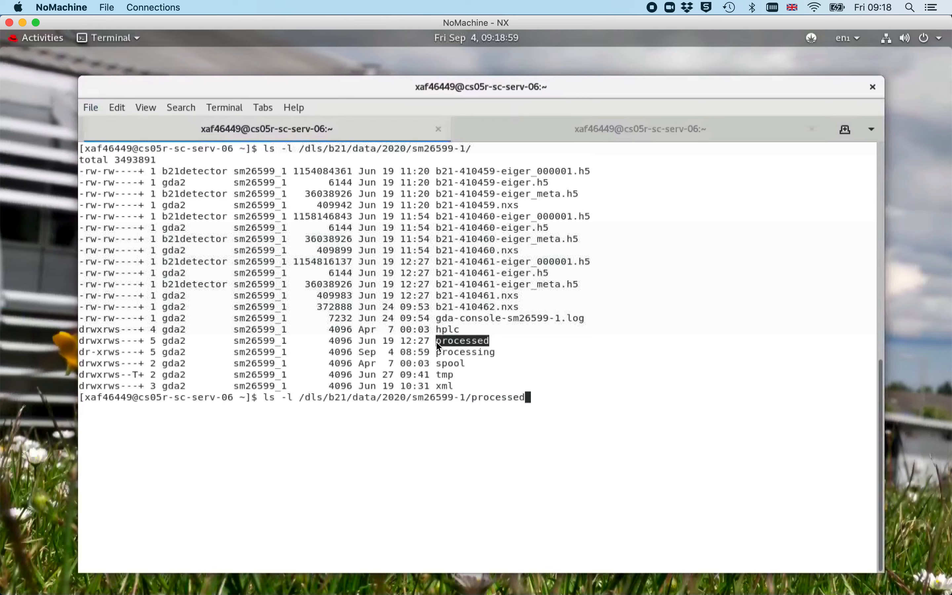
{"action": "key", "text": "Return"}
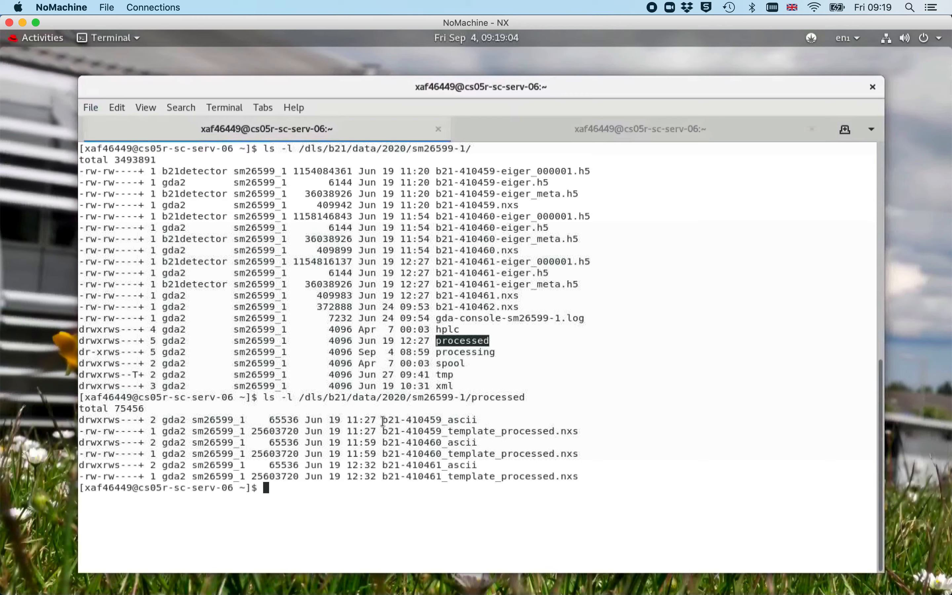
List the contents of the b21-410459_ascii folder inside processed in long format
{"action": "left_click_drag", "start_coordinate": [383, 421], "coordinate": [479, 421]}
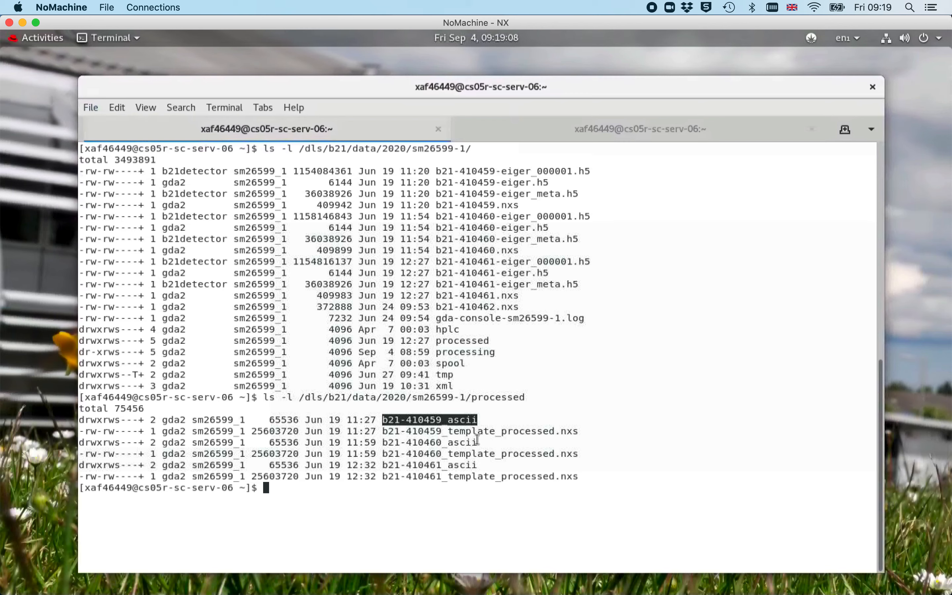
{"action": "key", "text": "Up"}
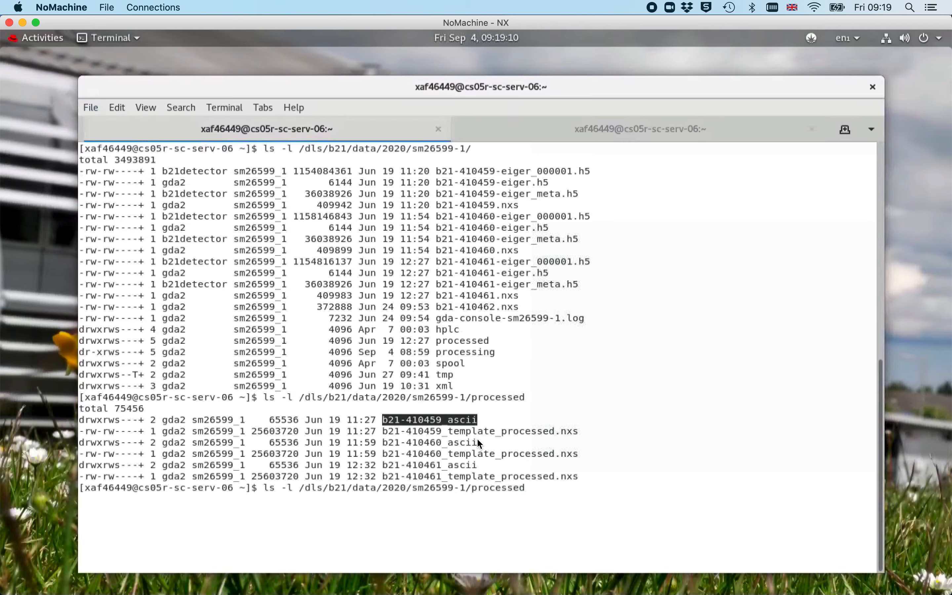
{"action": "type", "text": "/b21"}
{"action": "type", "text": "-"}
{"action": "key", "text": "Tab"}
{"action": "type", "text": "59_a"}
{"action": "key", "text": "Tab"}
{"action": "key", "text": "Return"}
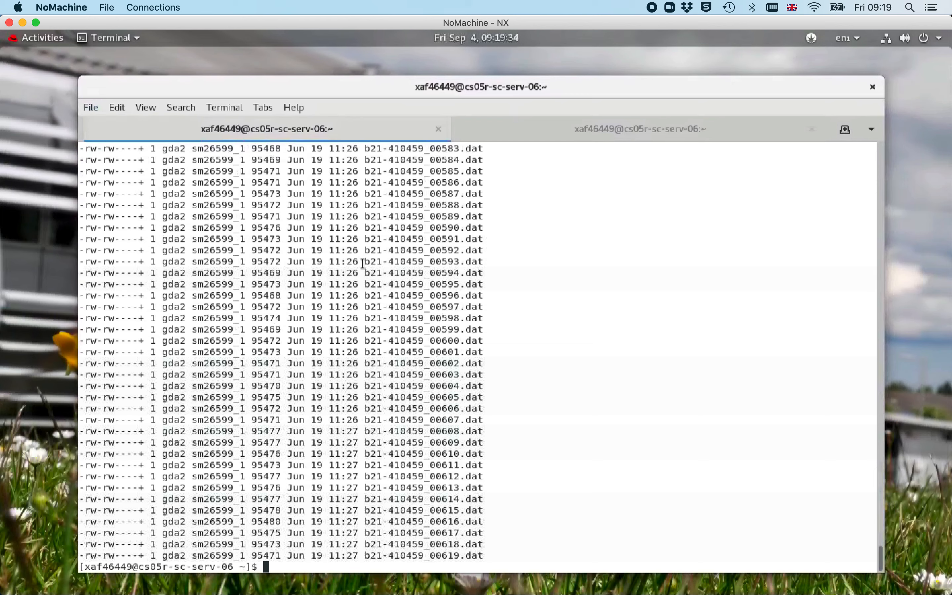
{"action": "left_click_drag", "start_coordinate": [365, 261], "coordinate": [424, 262]}
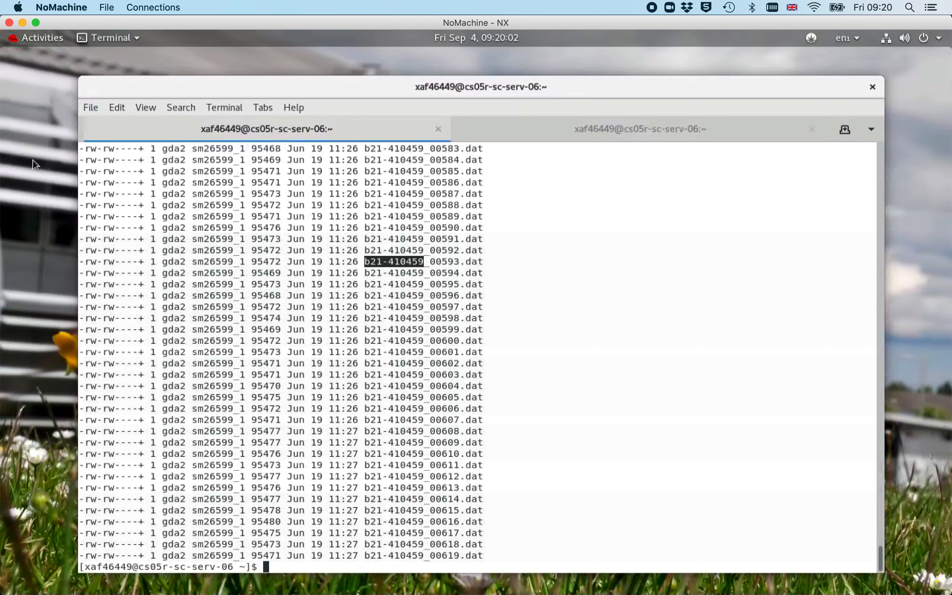
{"action": "left_click", "coordinate": [364, 398]}
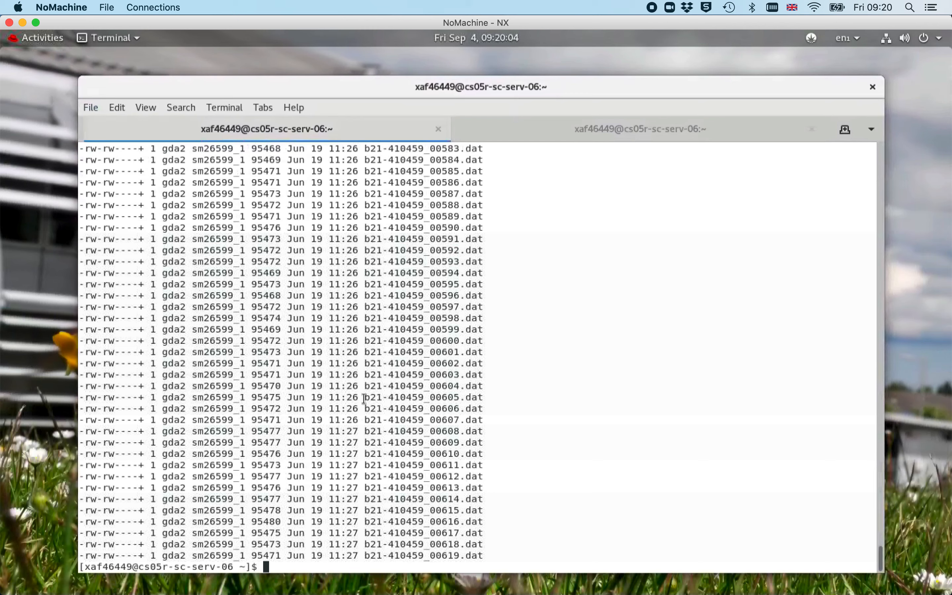
{"action": "type", "text": "nautlis"}
{"action": "key", "text": "BackSpace"}
{"action": "key", "text": "BackSpace"}
{"action": "key", "text": "BackSpace"}
{"action": "key", "text": "BackSpace"}
{"action": "key", "text": "BackSpace"}
{"action": "type", "text": "tilus"}
Open the /dls/b21/data/2020/sm26599-1/processed/b21-410459_ascii/ folder in the nautilus file browser from the terminal
{"action": "key", "text": "Up"}
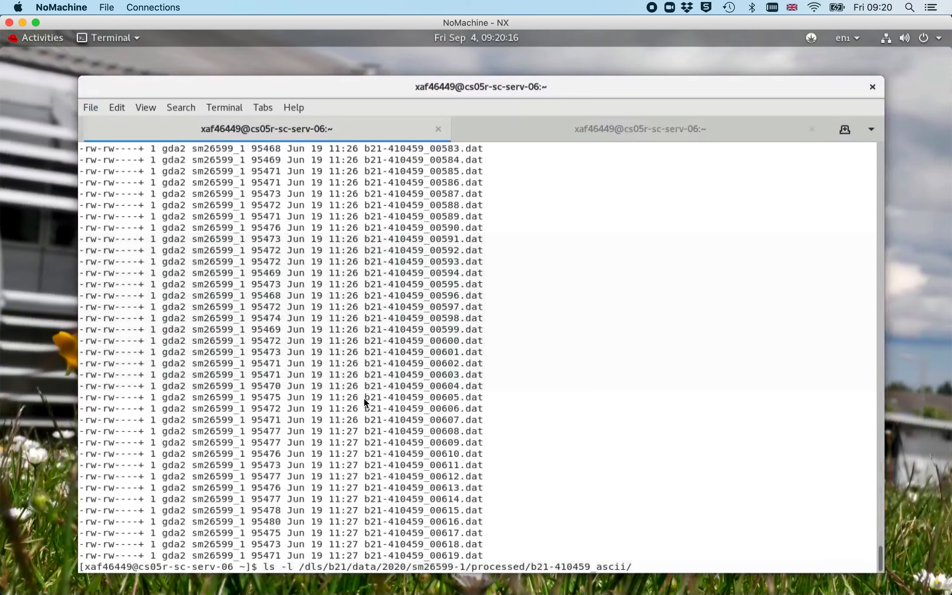
{"action": "key", "text": "ctrl+a"}
{"action": "key", "text": "Right"}
{"action": "key", "text": "Right"}
{"action": "key", "text": "Right"}
{"action": "key", "text": "Right"}
{"action": "key", "text": "BackSpace"}
{"action": "key", "text": "BackSpace"}
{"action": "key", "text": "BackSpace"}
{"action": "key", "text": "BackSpace"}
{"action": "key", "text": "BackSpace"}
{"action": "type", "text": "nautilus"}
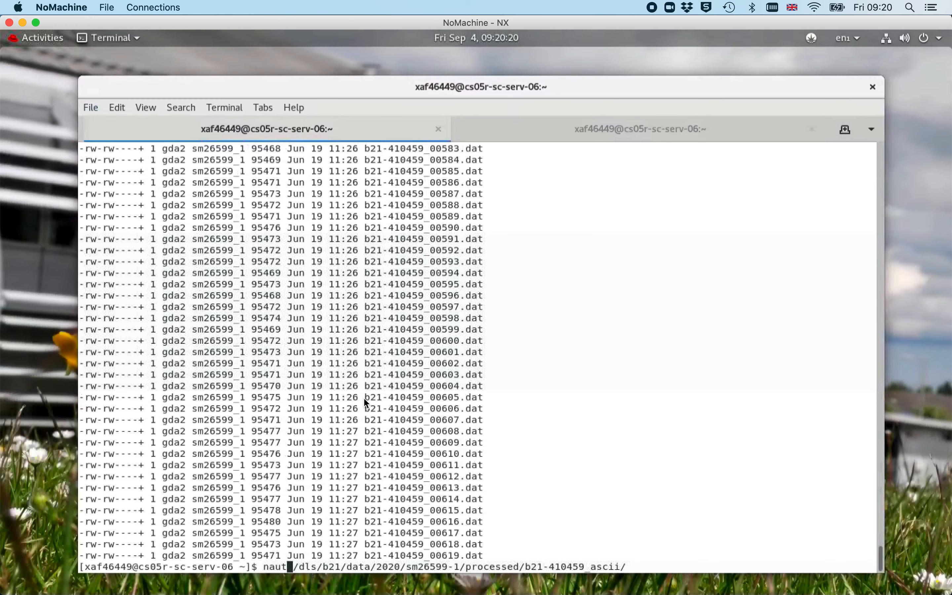
{"action": "key", "text": "Return"}
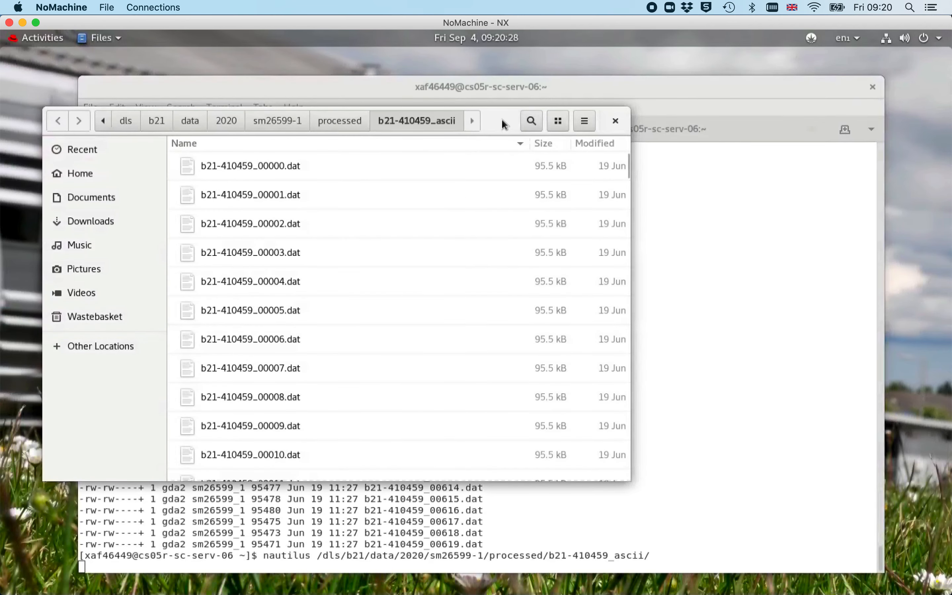
Switch to the second terminal tab and check what the scatter command runs with which scatter
{"action": "left_click_drag", "start_coordinate": [504, 121], "coordinate": [482, 97]}
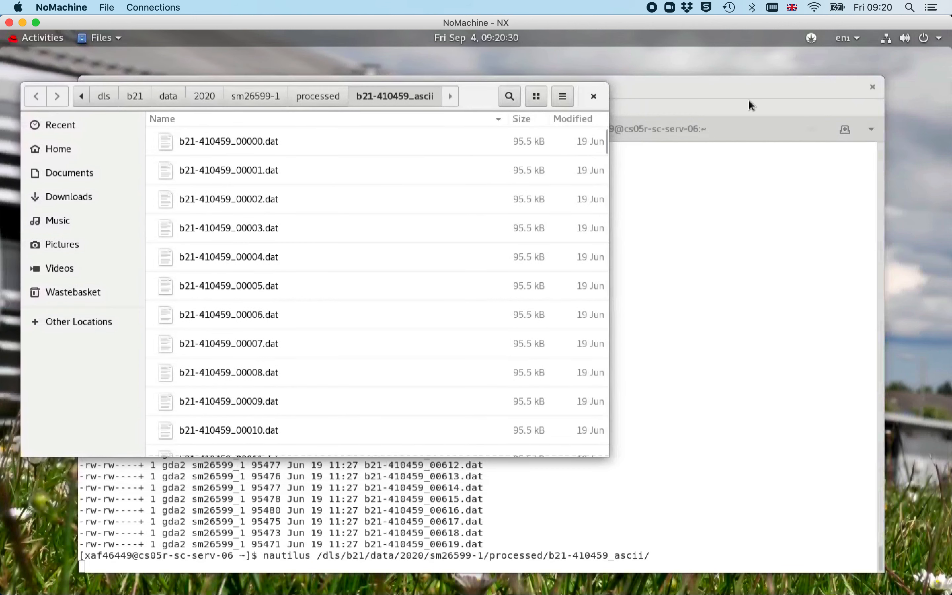
{"action": "left_click", "coordinate": [737, 87]}
{"action": "left_click", "coordinate": [690, 130]}
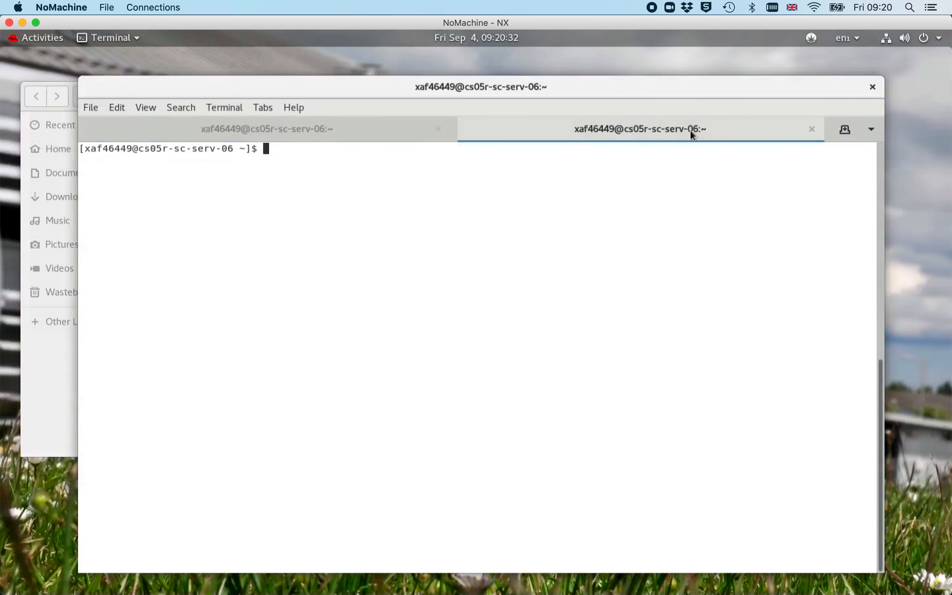
{"action": "type", "text": "which scatter"}
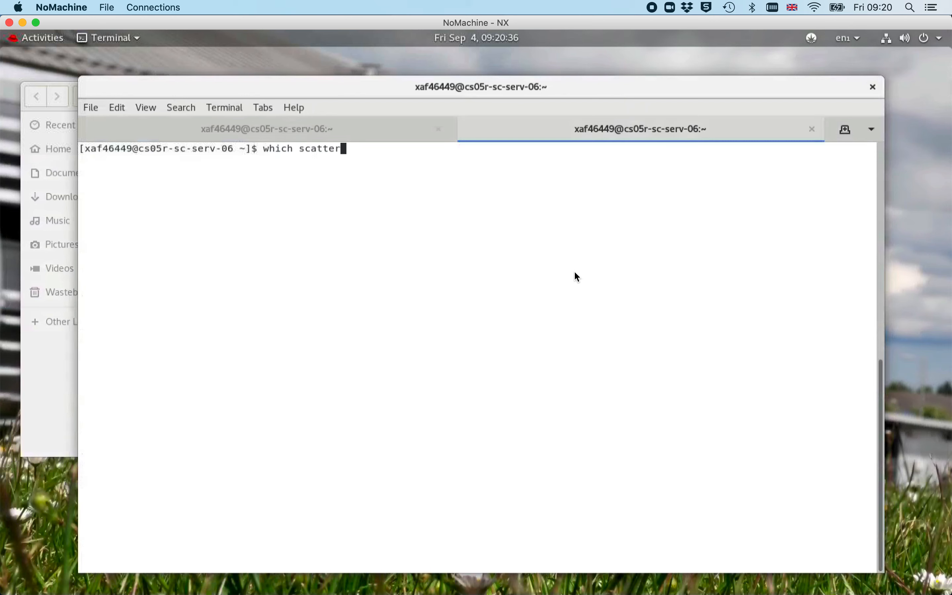
{"action": "key", "text": "Return"}
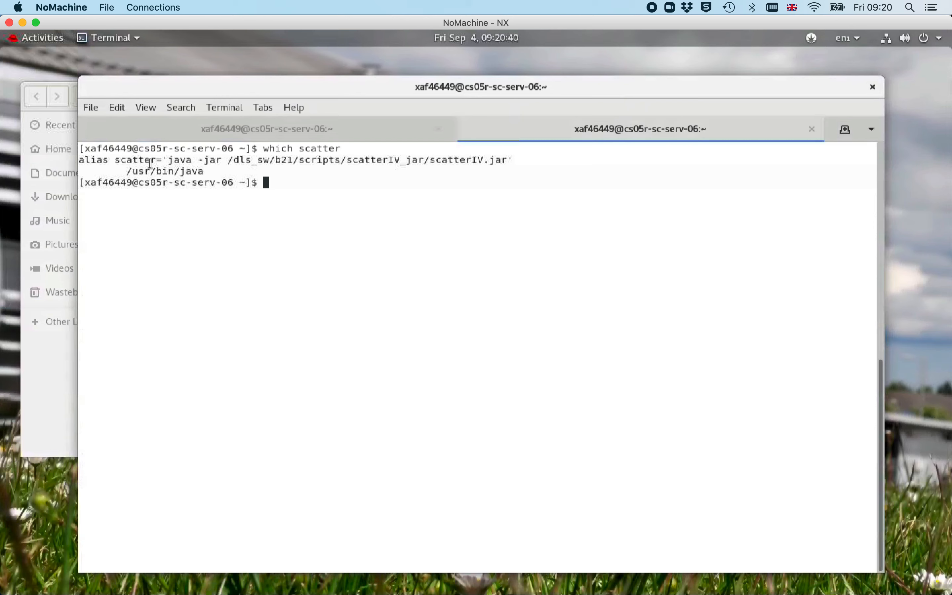
Launch ScatterIV by running the scatter command in the terminal
{"action": "left_click_drag", "start_coordinate": [169, 161], "coordinate": [507, 161]}
{"action": "type", "text": "scatter"}
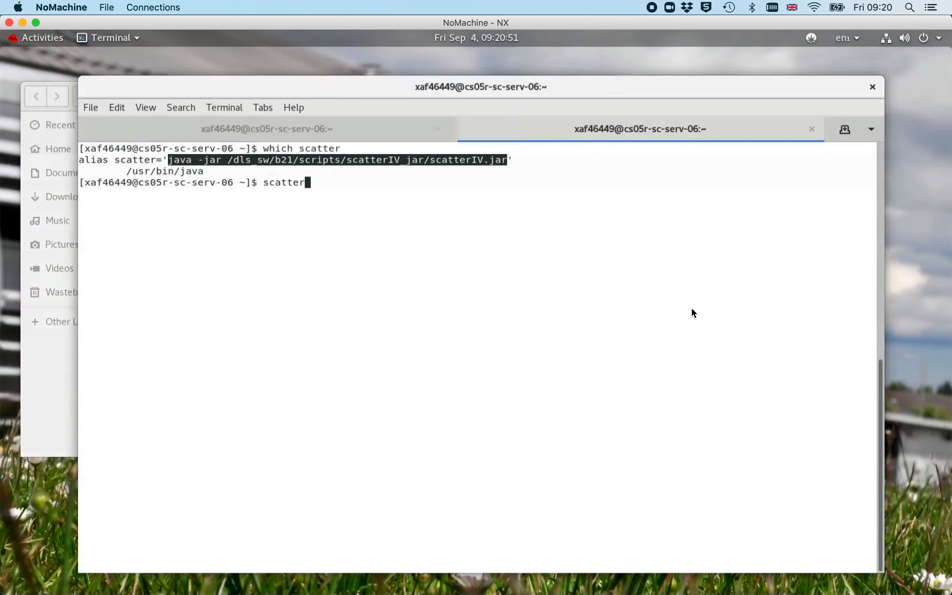
{"action": "key", "text": "Return"}
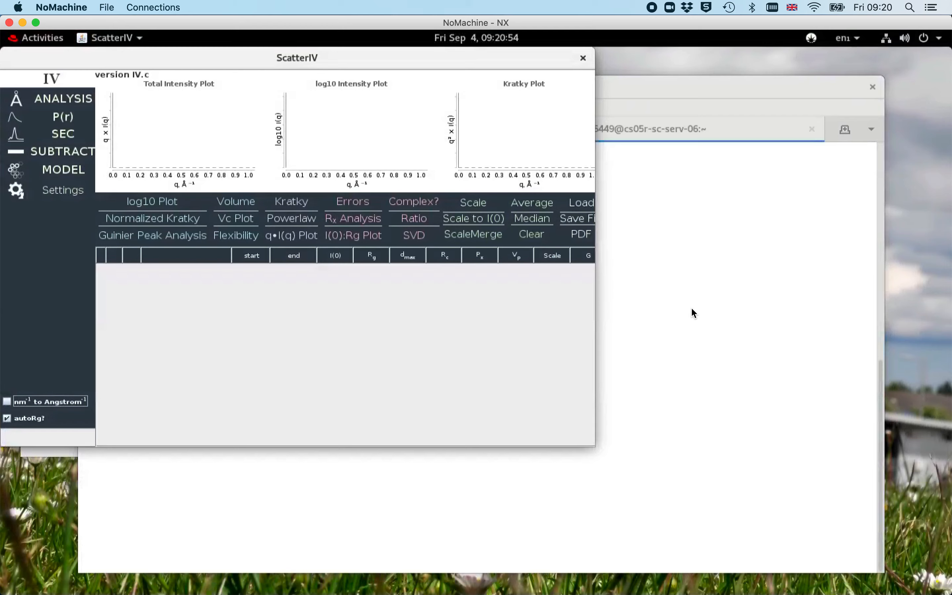
Enlarge the ScatterIV window and switch to the SEC panel
{"action": "left_click_drag", "start_coordinate": [596, 450], "coordinate": [912, 577]}
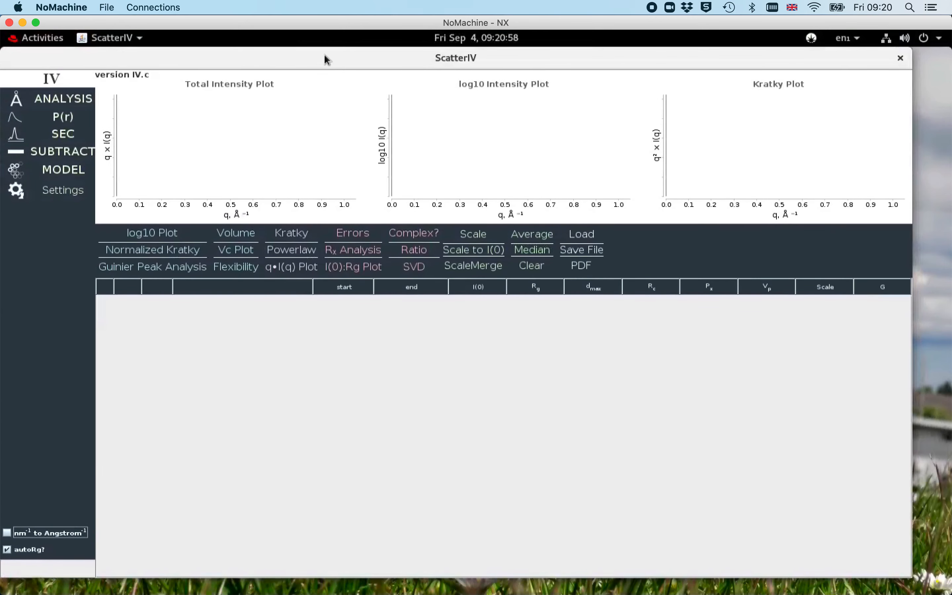
{"action": "left_click_drag", "start_coordinate": [325, 56], "coordinate": [355, 67]}
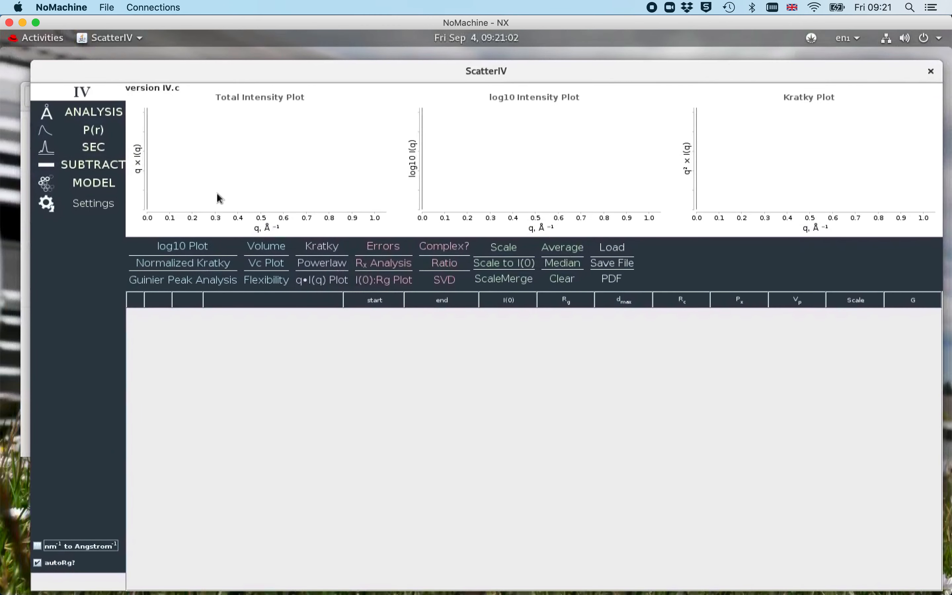
{"action": "left_click", "coordinate": [98, 151]}
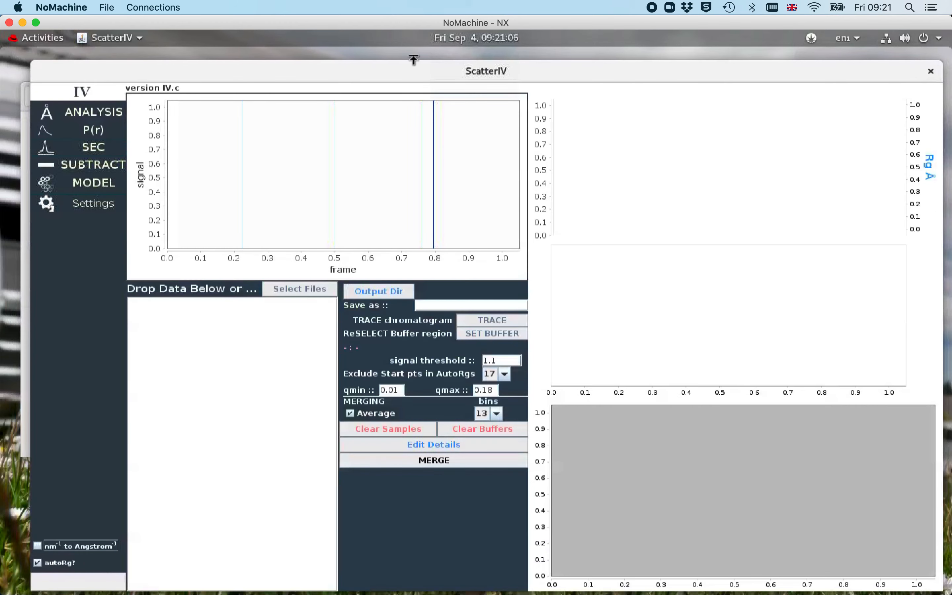
{"action": "left_click_drag", "start_coordinate": [417, 72], "coordinate": [407, 62]}
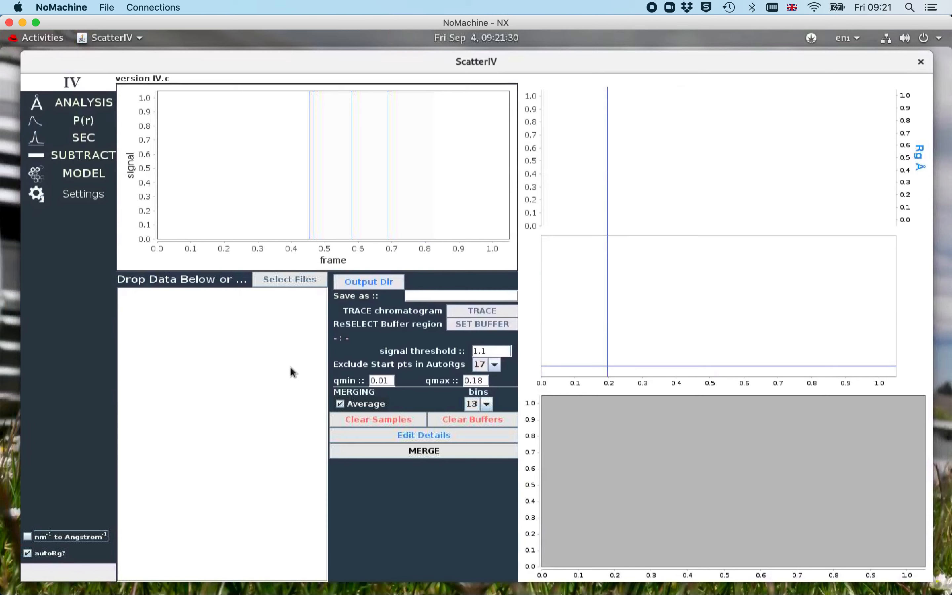
{"action": "left_click", "coordinate": [96, 104]}
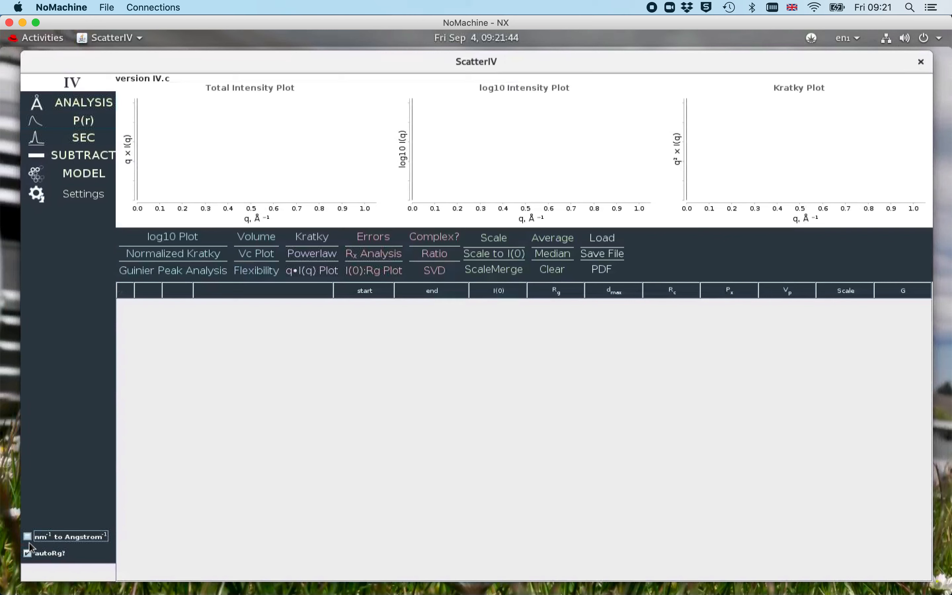
{"action": "left_click", "coordinate": [95, 139]}
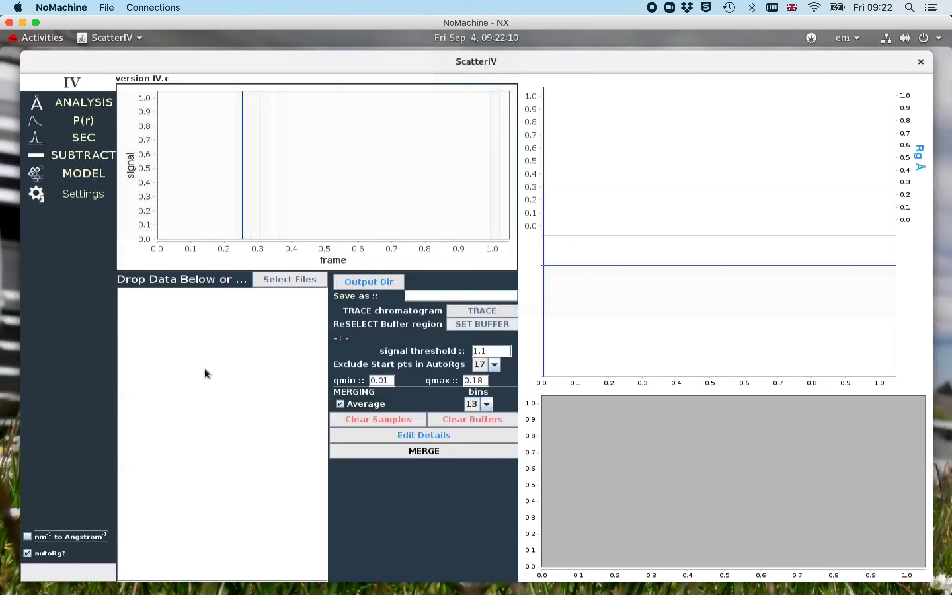
{"action": "left_click_drag", "start_coordinate": [205, 59], "coordinate": [399, 79]}
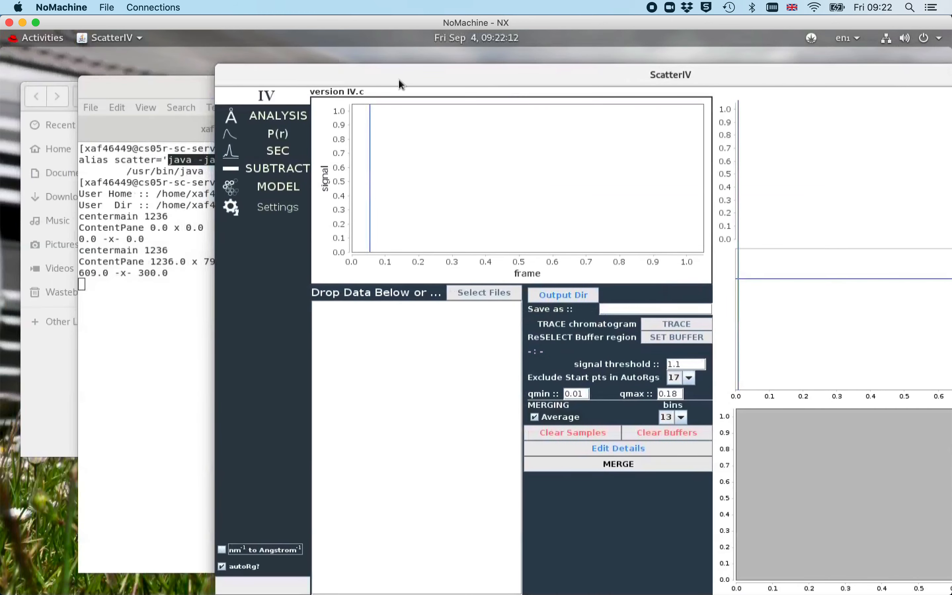
Drag b21-410459_00000.dat from the file browser into the SEC data drop area to load the frames
{"action": "left_click", "coordinate": [43, 420]}
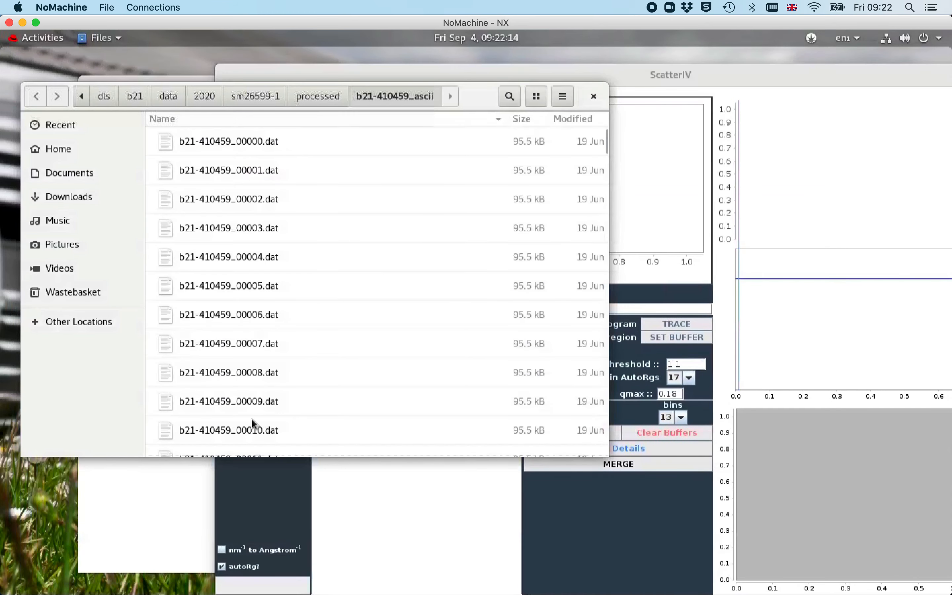
{"action": "left_click_drag", "start_coordinate": [479, 99], "coordinate": [395, 68]}
{"action": "left_click", "coordinate": [196, 113]}
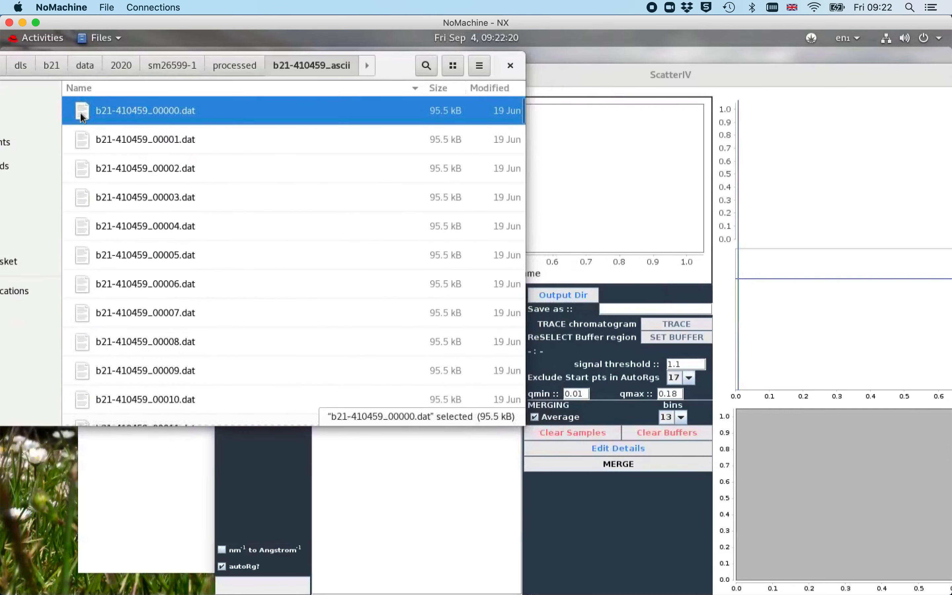
{"action": "left_click_drag", "start_coordinate": [80, 112], "coordinate": [383, 481]}
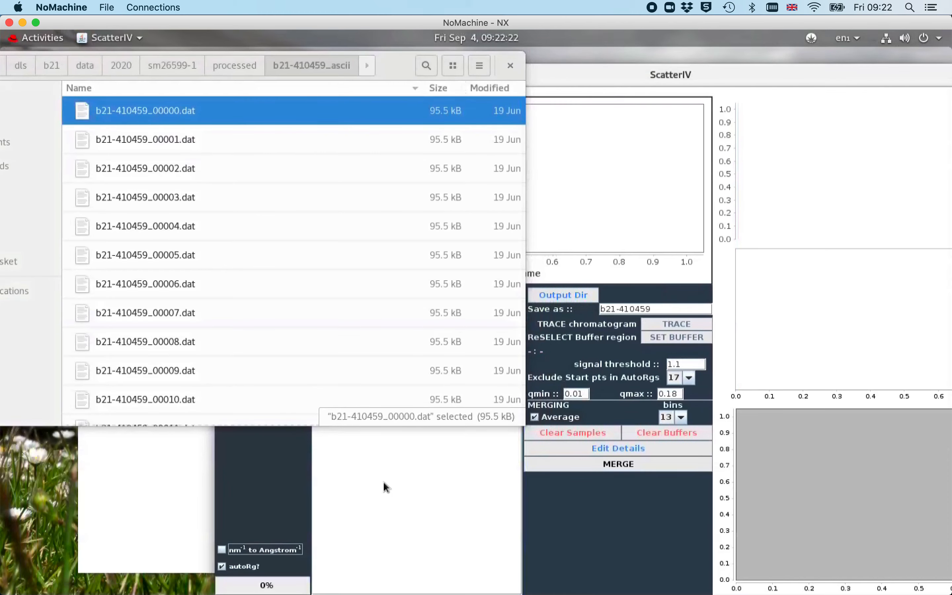
{"action": "left_click_drag", "start_coordinate": [698, 76], "coordinate": [508, 70]}
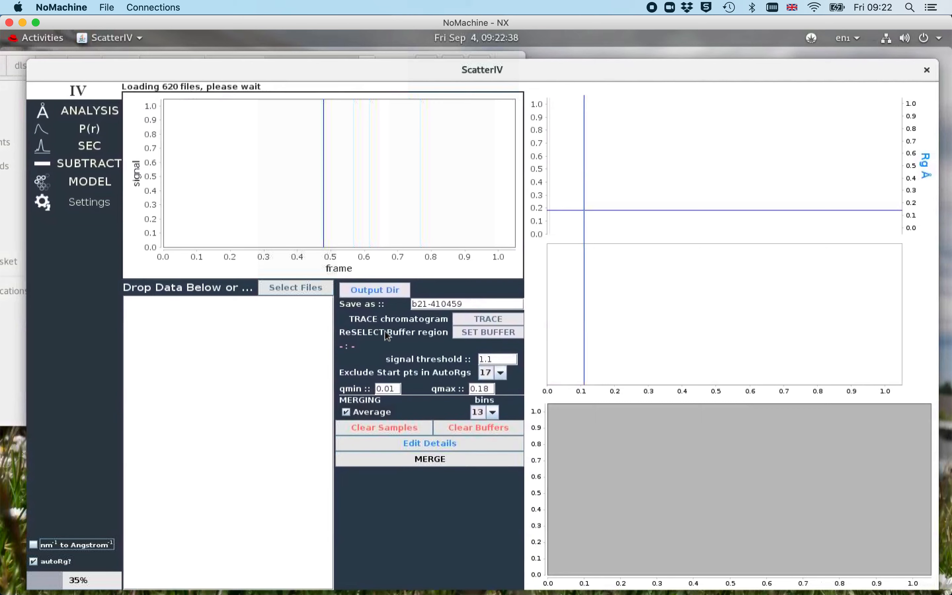
Open the output directory chooser and navigate to /dls/b21/data/2020/sm26599-1/processing
{"action": "left_click", "coordinate": [399, 298]}
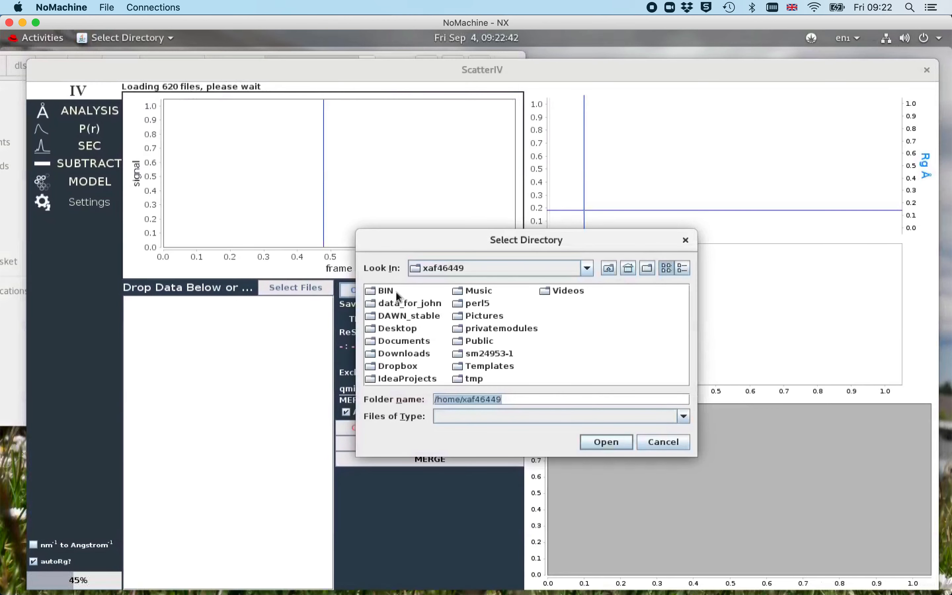
{"action": "left_click", "coordinate": [592, 269]}
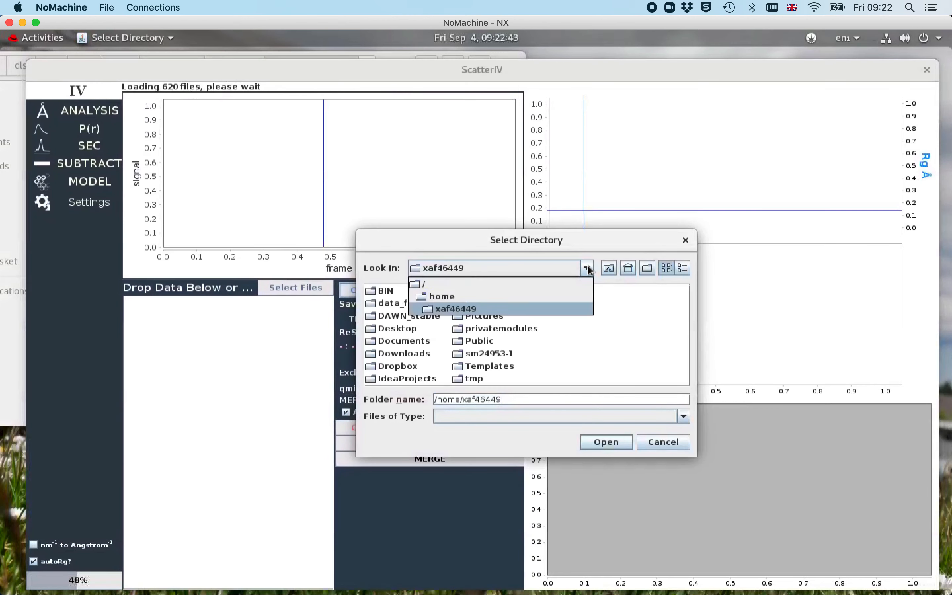
{"action": "left_click", "coordinate": [495, 283]}
{"action": "double_click", "coordinate": [394, 332]}
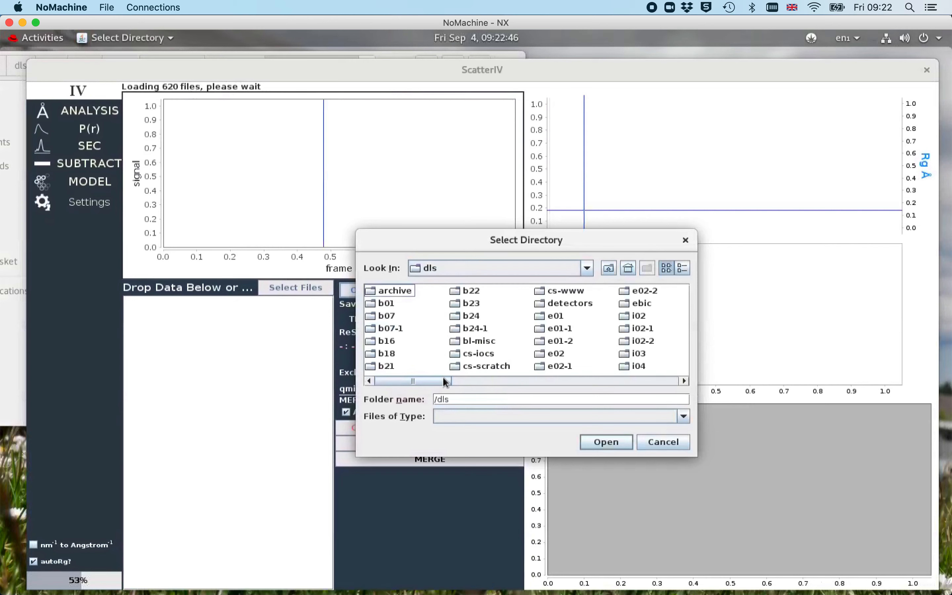
{"action": "double_click", "coordinate": [388, 367]}
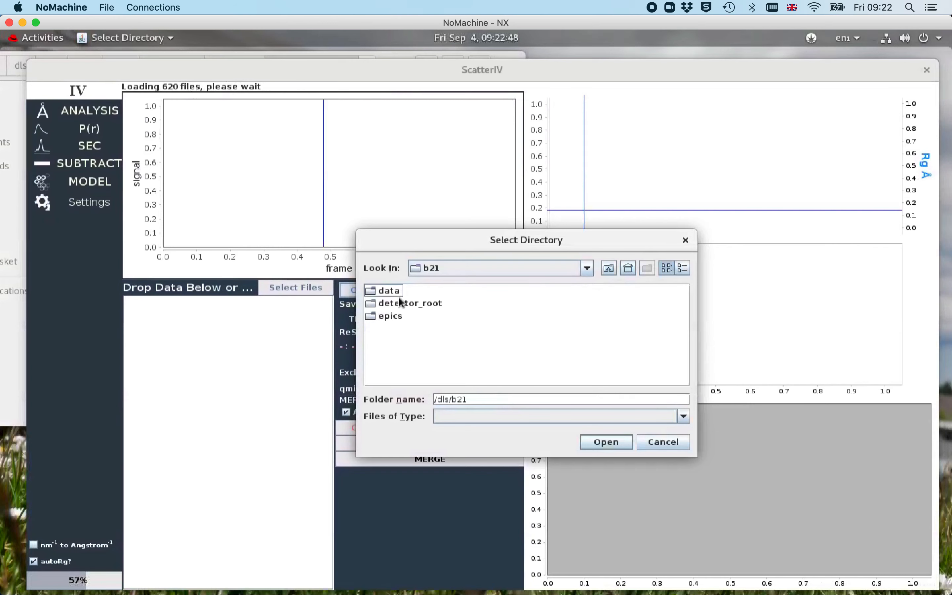
{"action": "double_click", "coordinate": [389, 291]}
{"action": "double_click", "coordinate": [419, 291]}
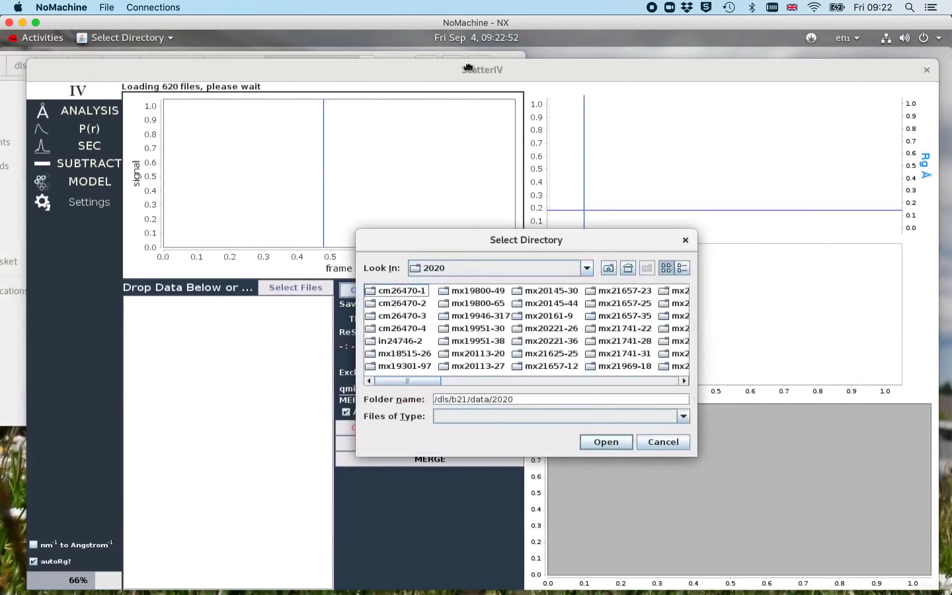
{"action": "left_click_drag", "start_coordinate": [469, 68], "coordinate": [428, 91]}
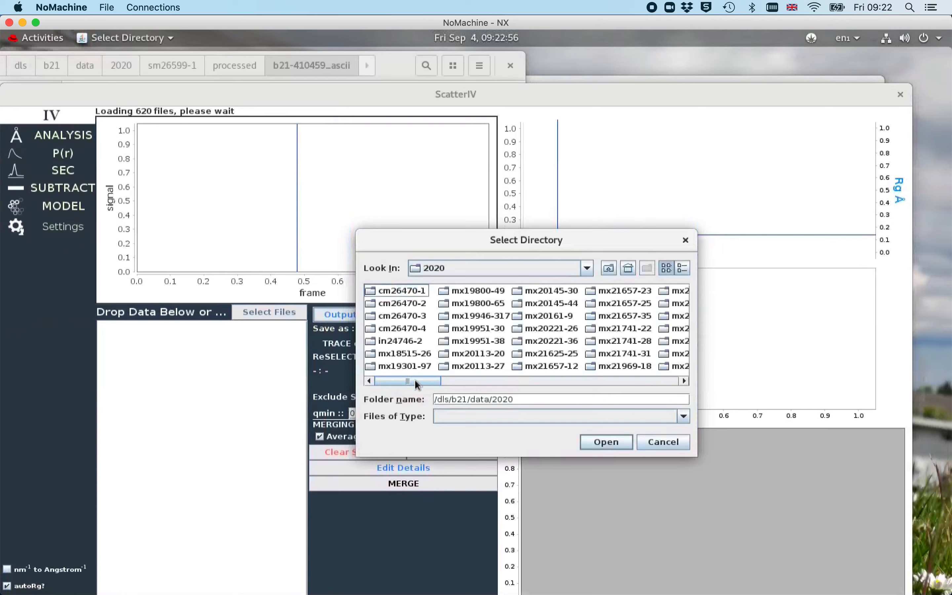
{"action": "left_click_drag", "start_coordinate": [414, 378], "coordinate": [617, 386]}
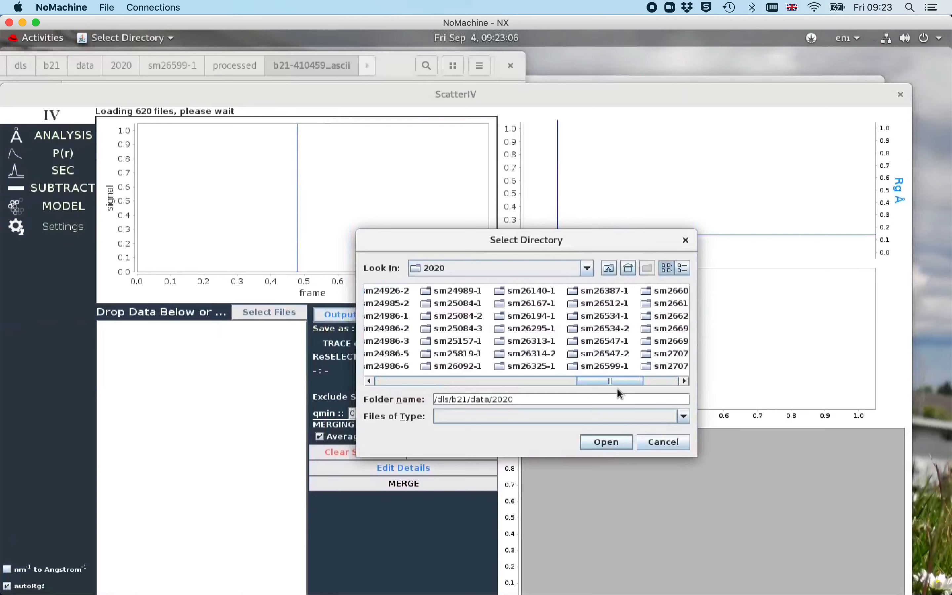
{"action": "double_click", "coordinate": [615, 366]}
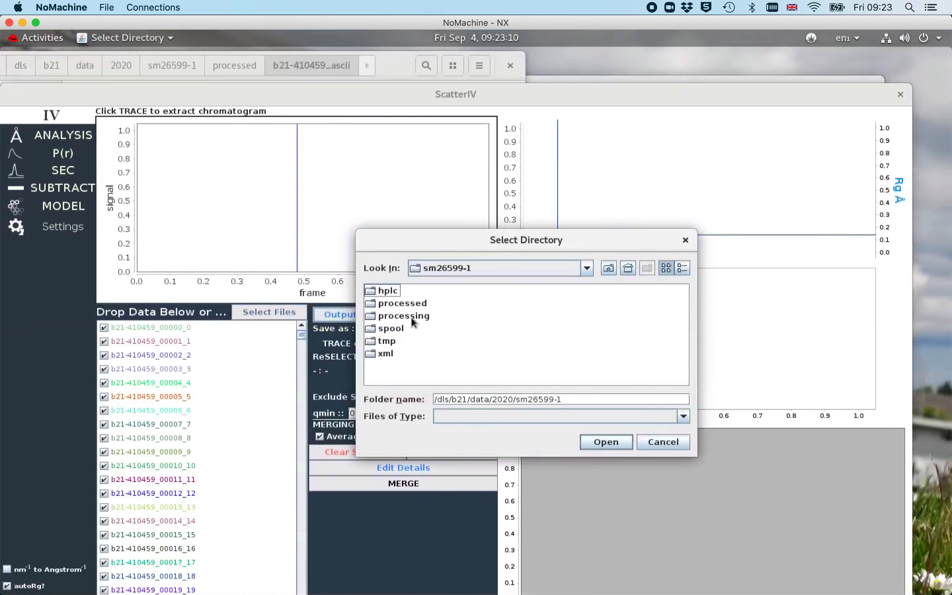
{"action": "double_click", "coordinate": [397, 316]}
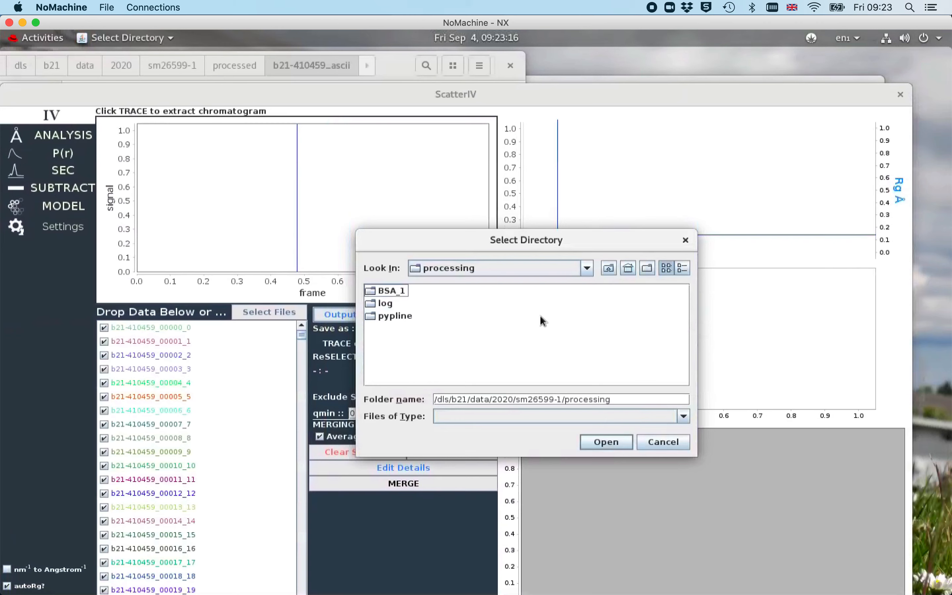
Create a new folder named BSA_2 there and choose it as the output directory
{"action": "left_click", "coordinate": [647, 269]}
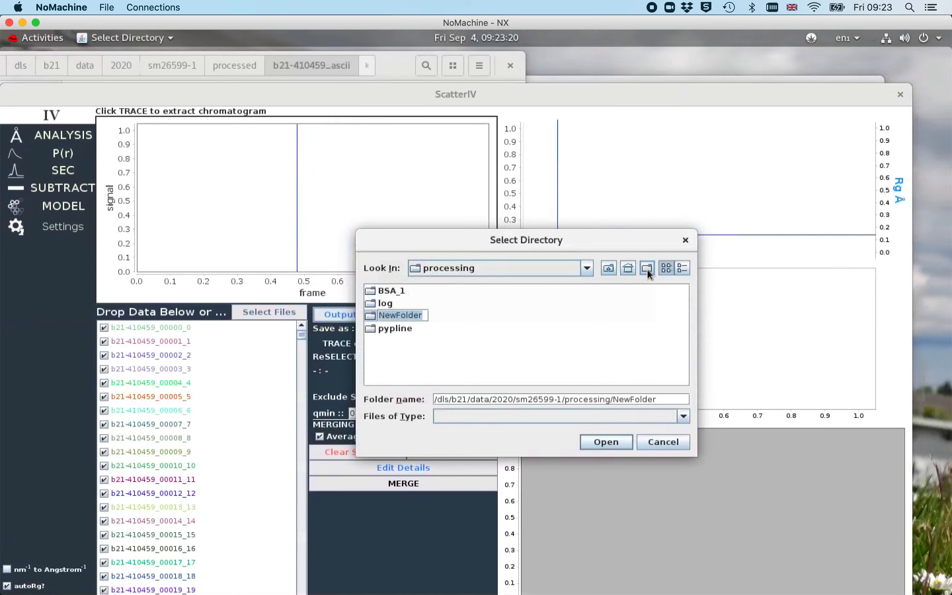
{"action": "type", "text": "BSA_2"}
{"action": "key", "text": "Return"}
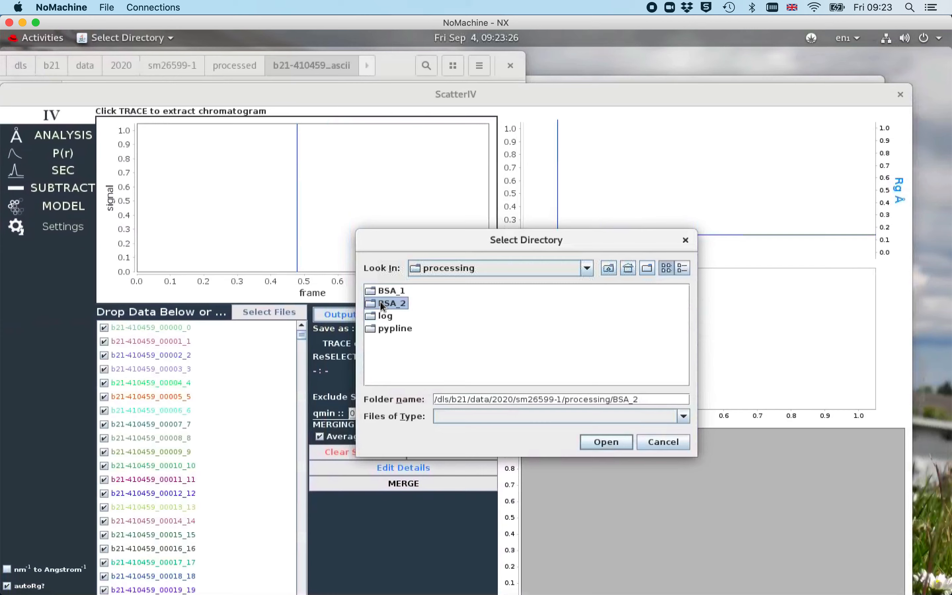
{"action": "left_click", "coordinate": [610, 442]}
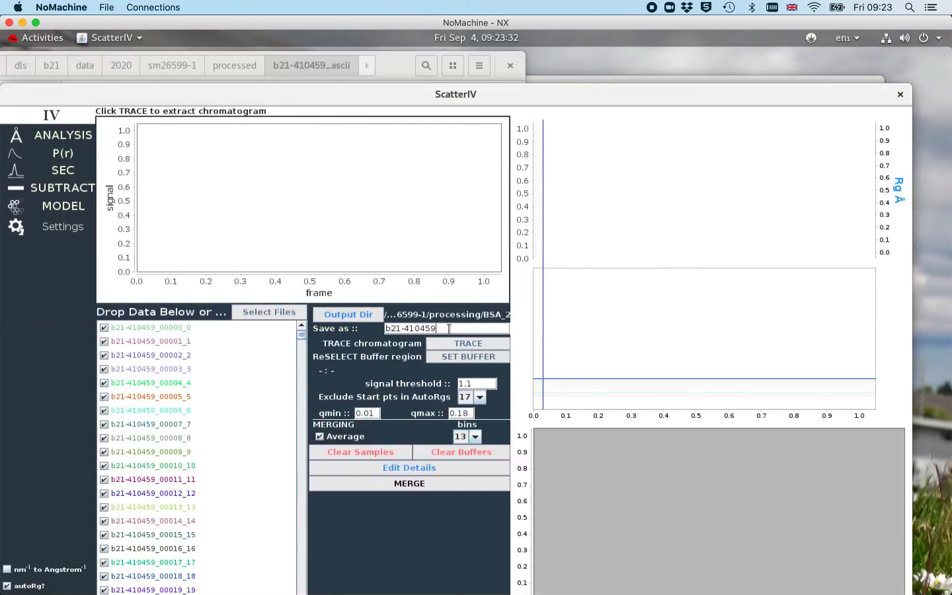
Set the Save as name to bsa and trace the chromatogram
{"action": "left_click_drag", "start_coordinate": [450, 329], "coordinate": [370, 328]}
{"action": "type", "text": "bsa"}
{"action": "mouse_move", "coordinate": [302, 336]}
{"action": "left_mouse_down"}
{"action": "mouse_move", "coordinate": [301, 444]}
{"action": "mouse_move", "coordinate": [311, 335]}
{"action": "left_mouse_up"}
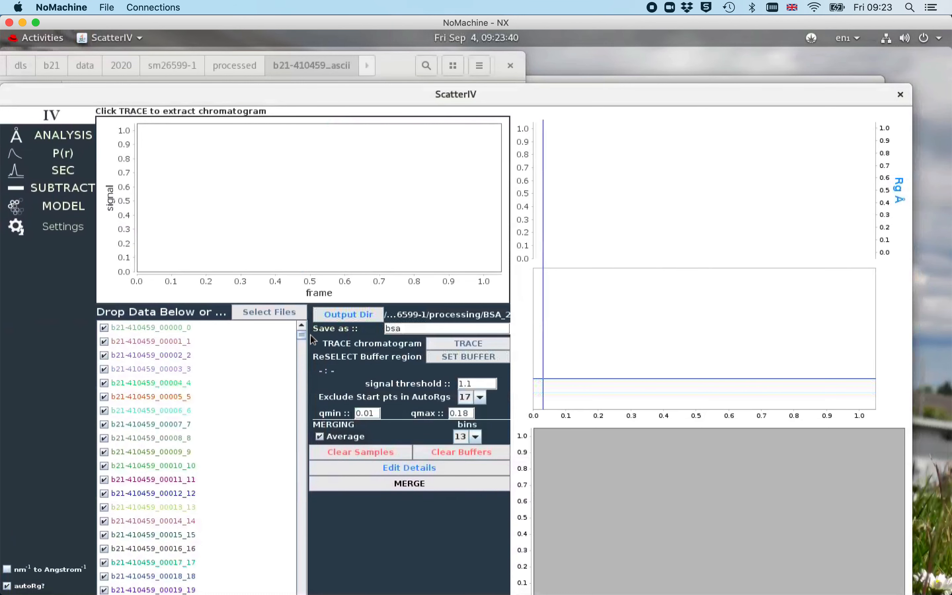
{"action": "left_click", "coordinate": [465, 343]}
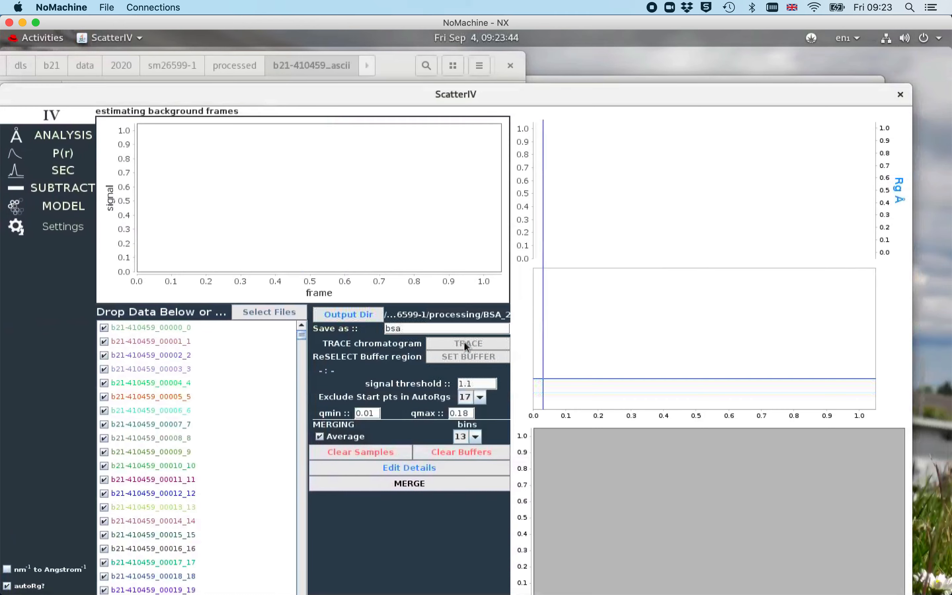
{"action": "left_click_drag", "start_coordinate": [622, 86], "coordinate": [650, 58]}
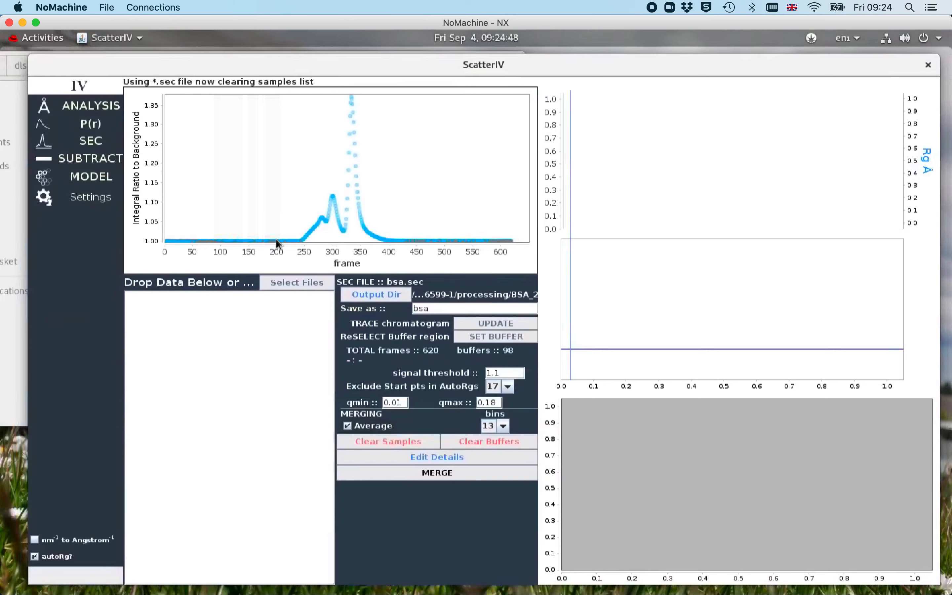
Select frames about 240 to 400 on the chromatogram, then mark sample frames 330 to 363 on the signal plot
{"action": "left_click", "coordinate": [495, 339]}
{"action": "left_click_drag", "start_coordinate": [300, 239], "coordinate": [388, 241]}
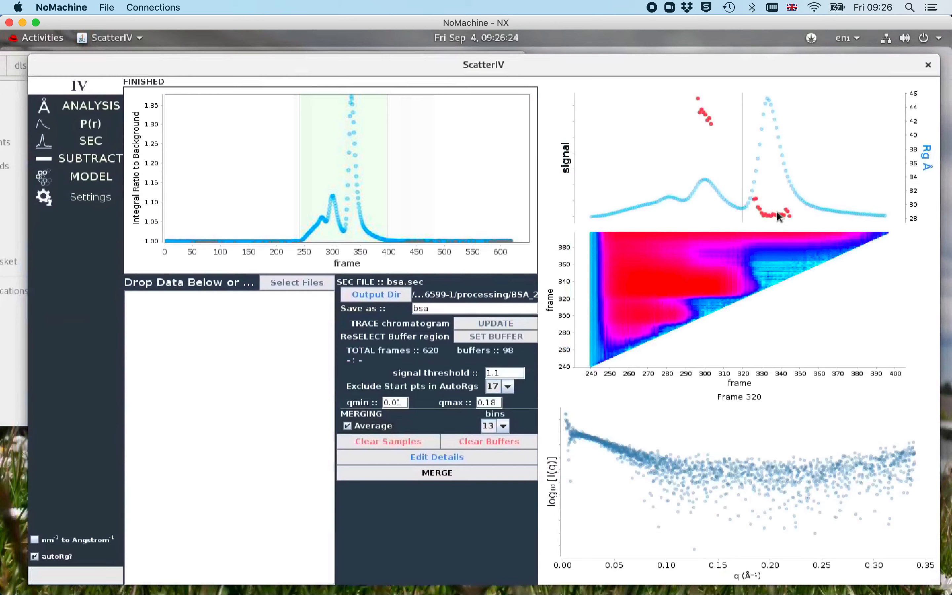
{"action": "left_click", "coordinate": [764, 270]}
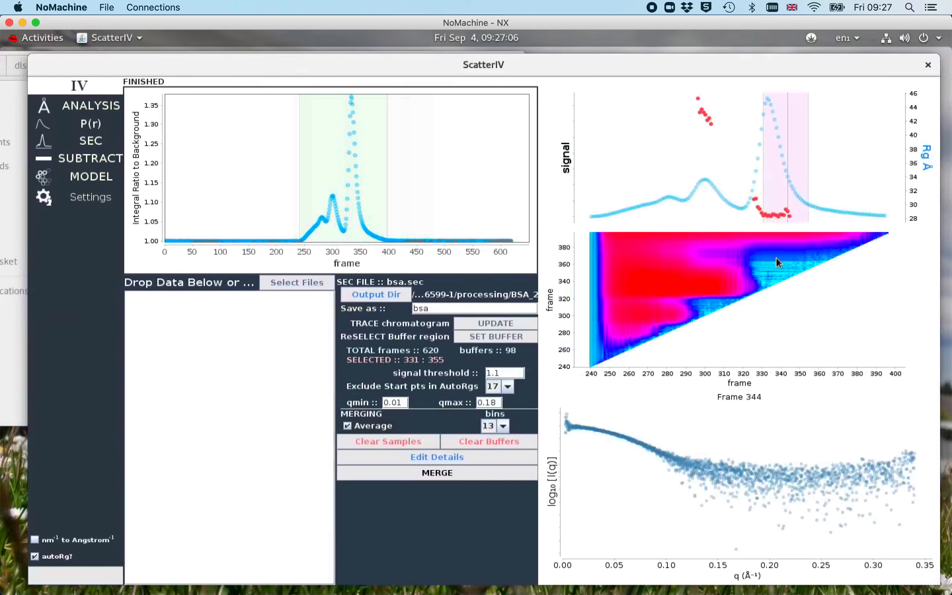
{"action": "left_click", "coordinate": [763, 268]}
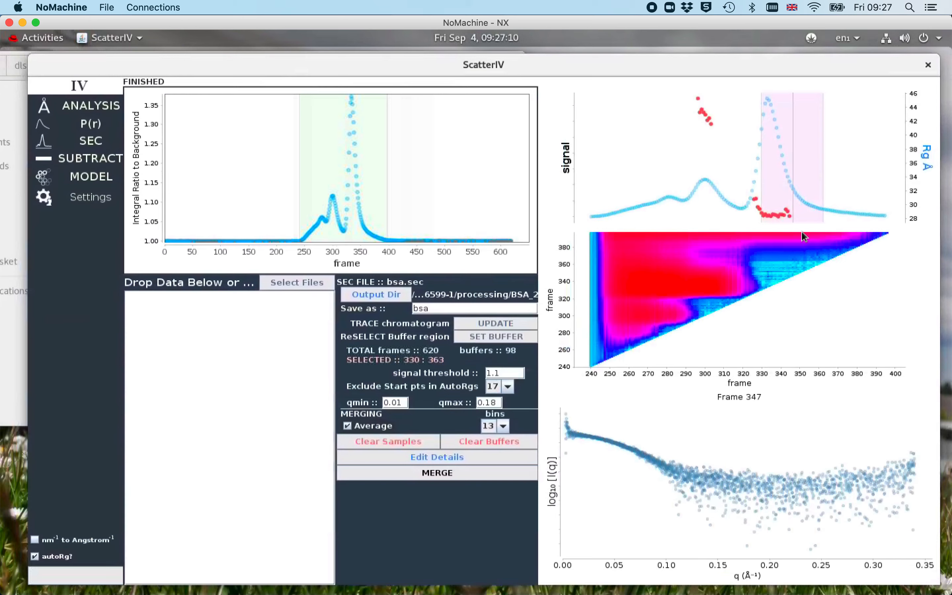
Narrow the sample selection to frames 330 to 344 on the signal plot and merge the frames
{"action": "left_click", "coordinate": [762, 275]}
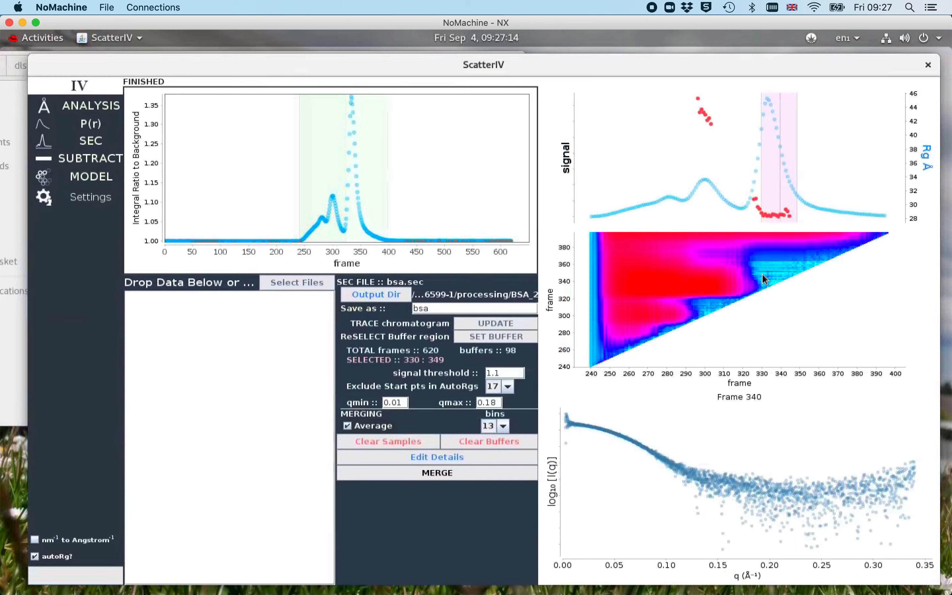
{"action": "left_click", "coordinate": [762, 277]}
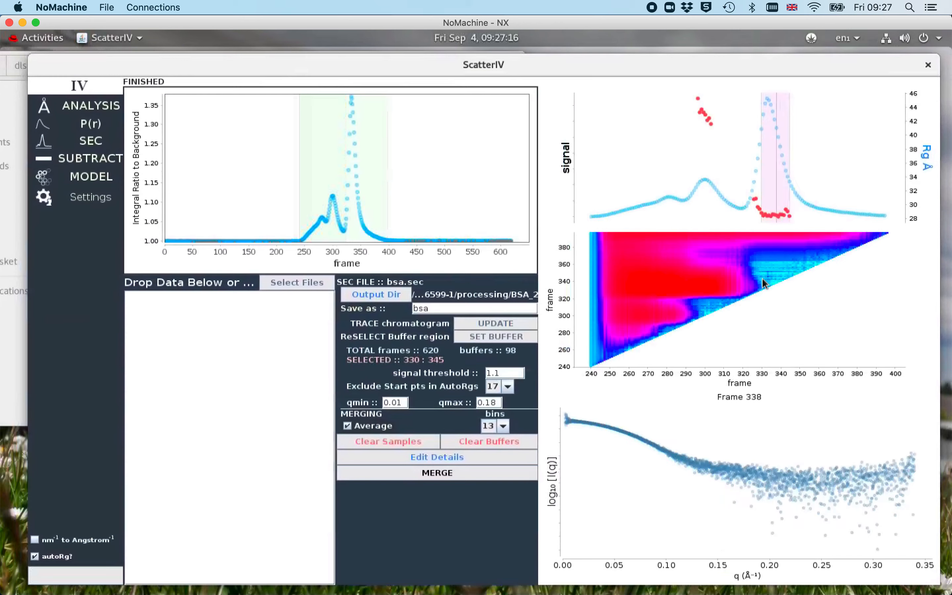
{"action": "left_click", "coordinate": [762, 278]}
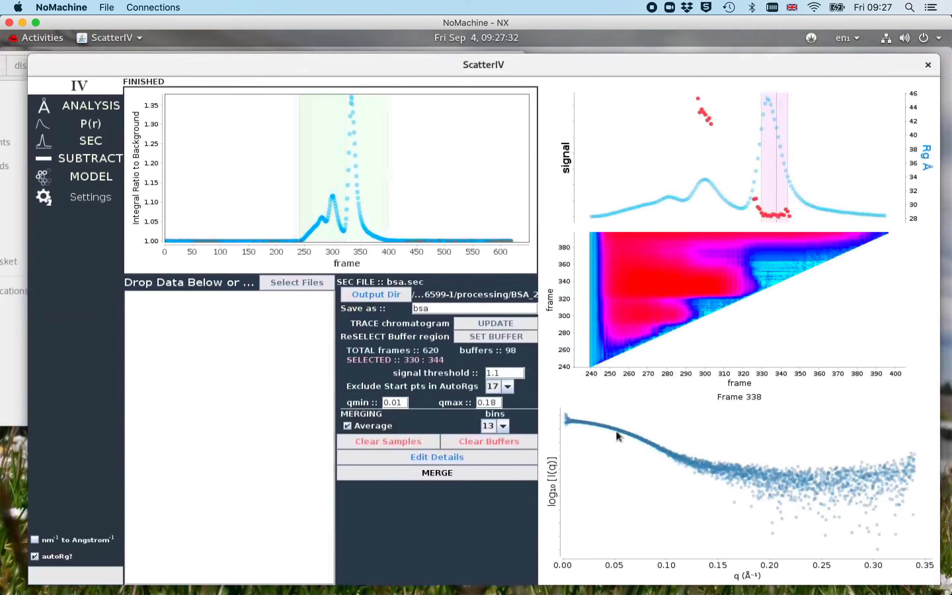
{"action": "mouse_move", "coordinate": [617, 432]}
{"action": "left_click", "coordinate": [458, 472]}
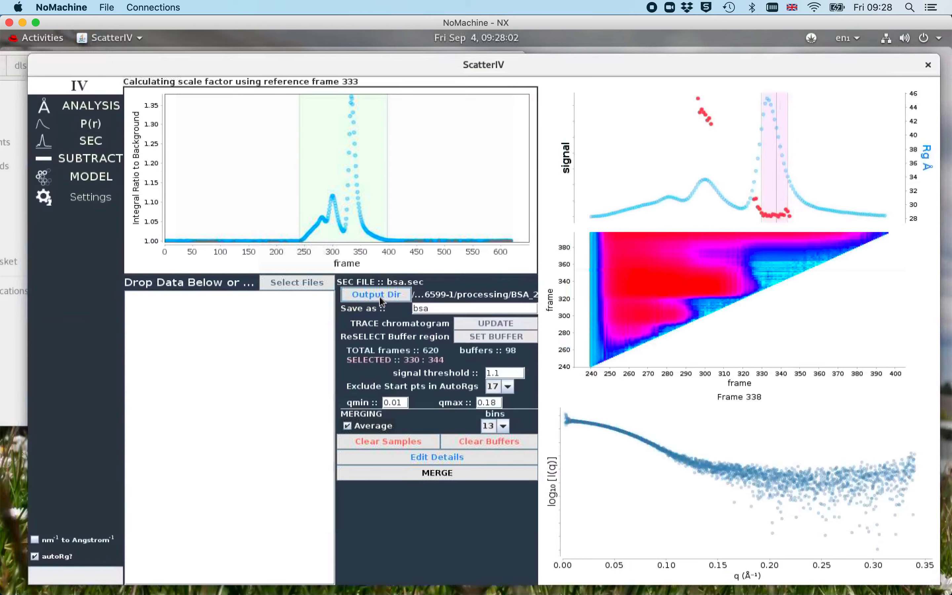
Browse the BSA_2 output folder in the file manager to inspect the merged bsa files
{"action": "left_click_drag", "start_coordinate": [509, 69], "coordinate": [632, 239]}
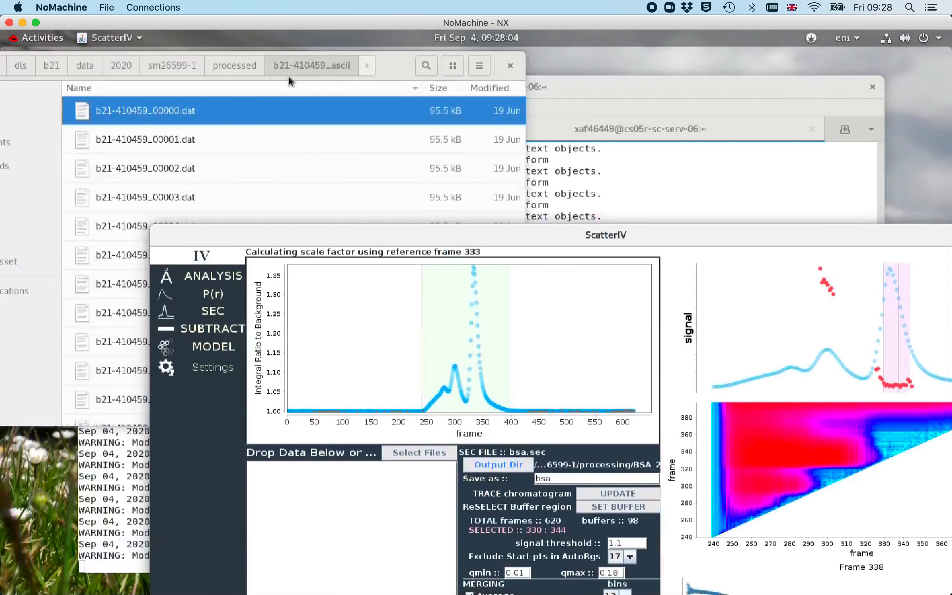
{"action": "left_click", "coordinate": [200, 67]}
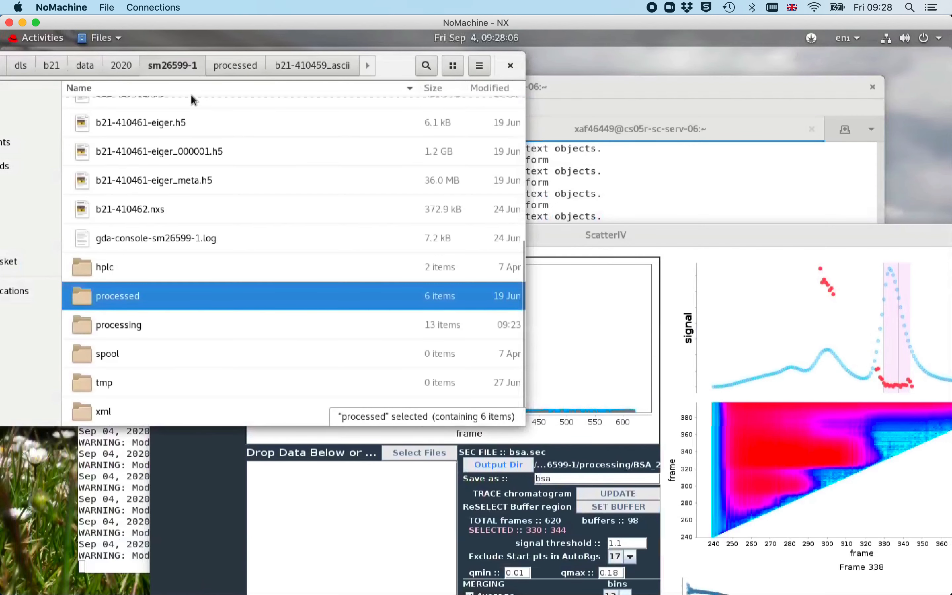
{"action": "double_click", "coordinate": [141, 327]}
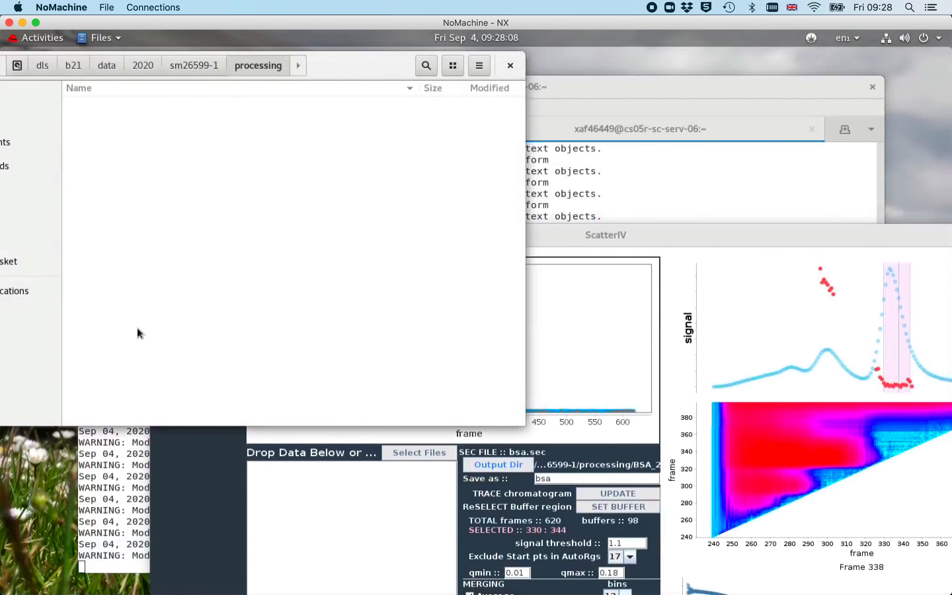
{"action": "double_click", "coordinate": [109, 197]}
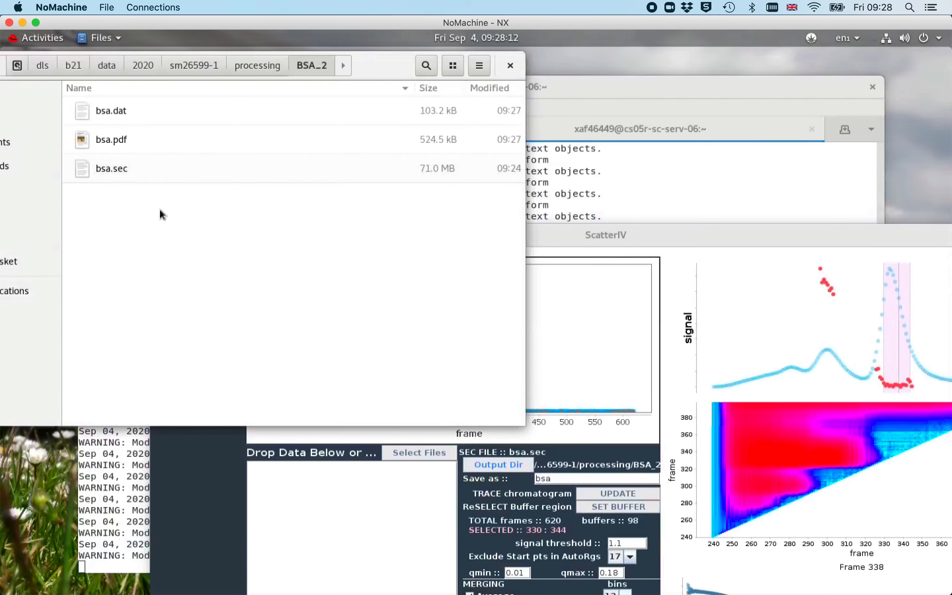
{"action": "left_click", "coordinate": [120, 116]}
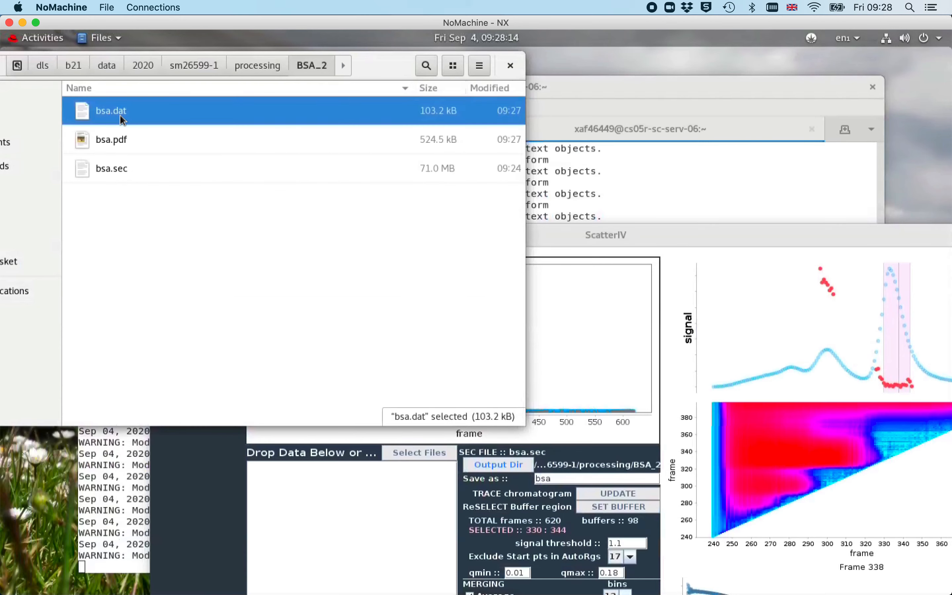
{"action": "left_click", "coordinate": [608, 225]}
{"action": "left_click_drag", "start_coordinate": [631, 242], "coordinate": [426, 65]}
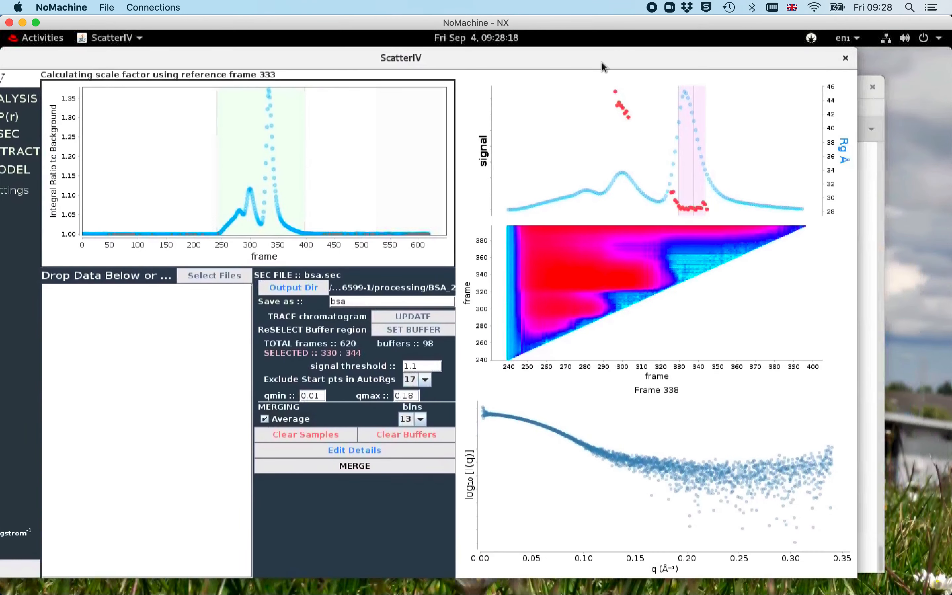
{"action": "left_click_drag", "start_coordinate": [606, 63], "coordinate": [759, 196]}
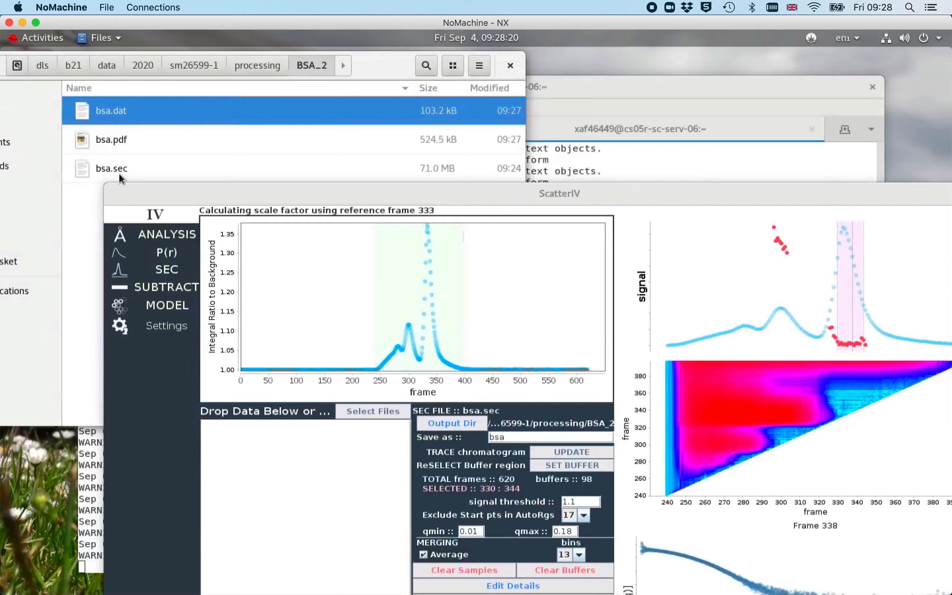
{"action": "double_click", "coordinate": [265, 196]}
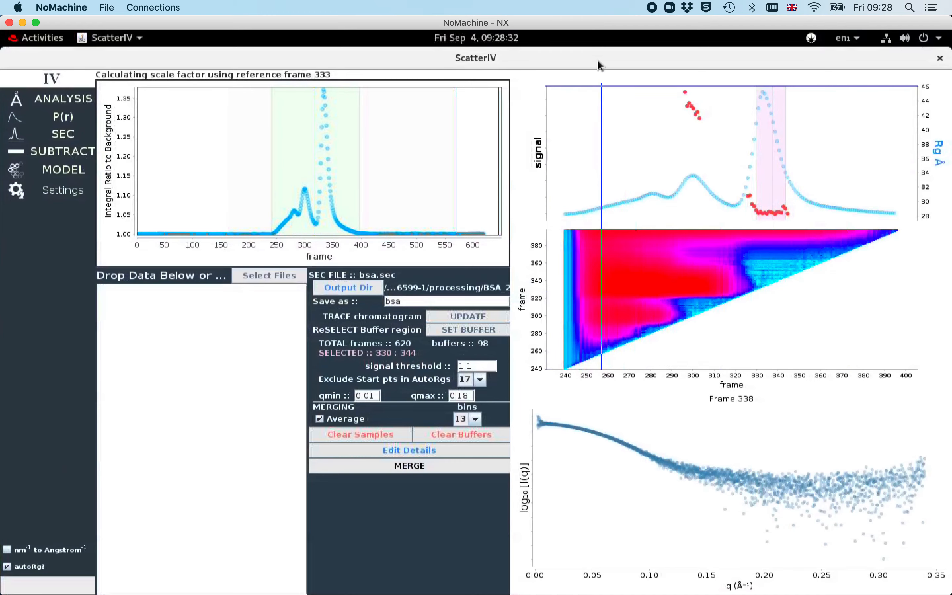
{"action": "left_click_drag", "start_coordinate": [599, 63], "coordinate": [739, 167]}
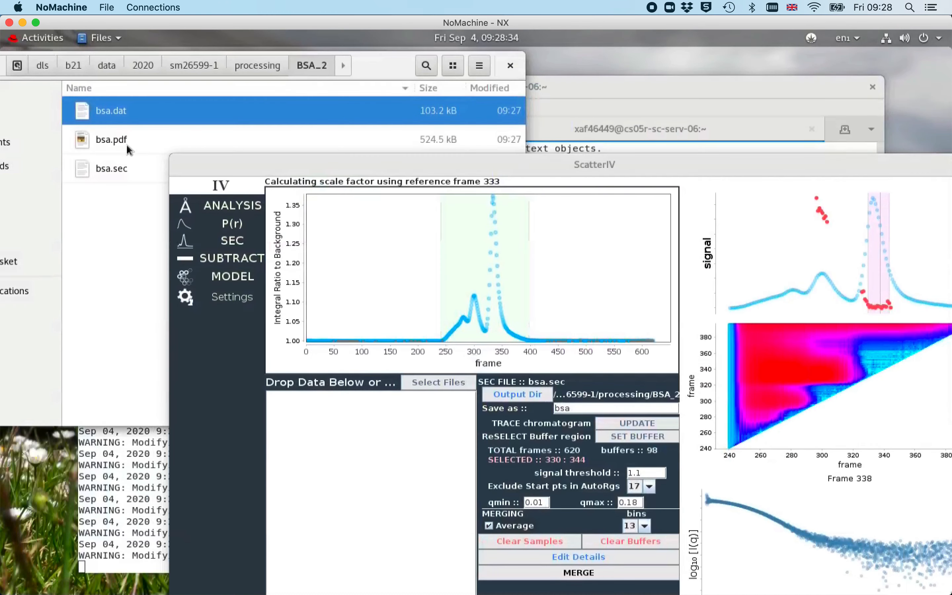
{"action": "left_click", "coordinate": [118, 141]}
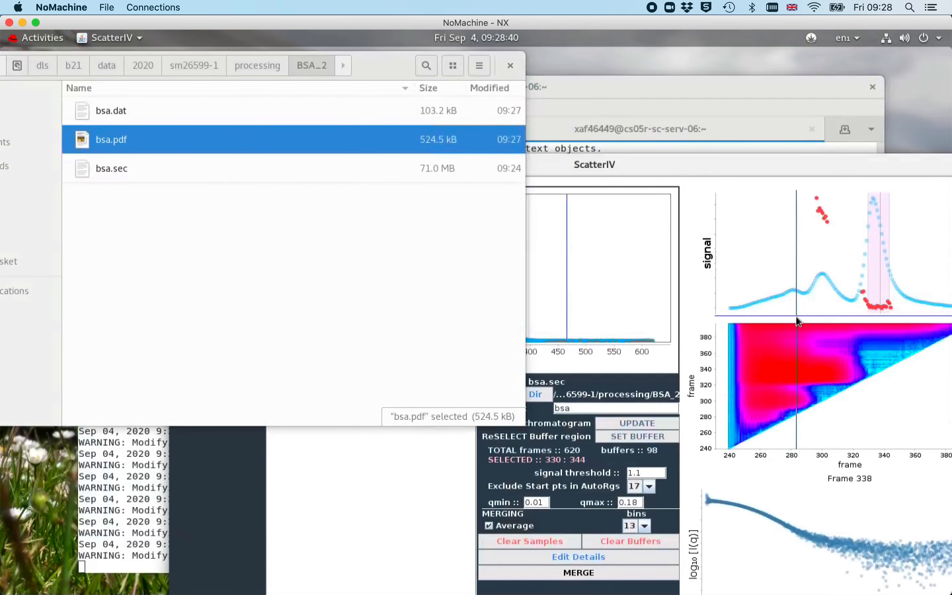
{"action": "left_click_drag", "start_coordinate": [731, 164], "coordinate": [578, 61]}
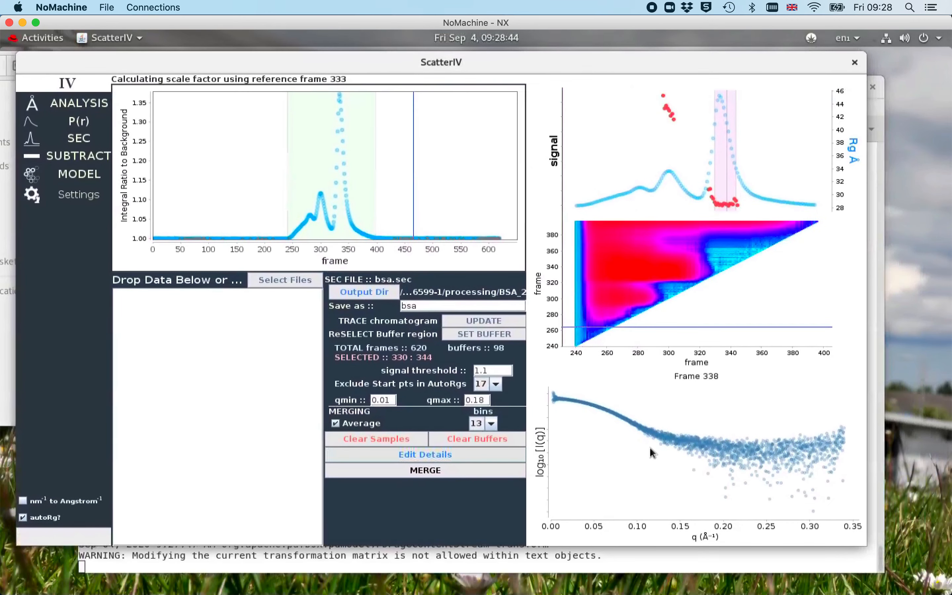
Open the Guinier fit for bsa in the Analysis module and set the fit range to points 68 through 328
{"action": "left_click", "coordinate": [85, 104]}
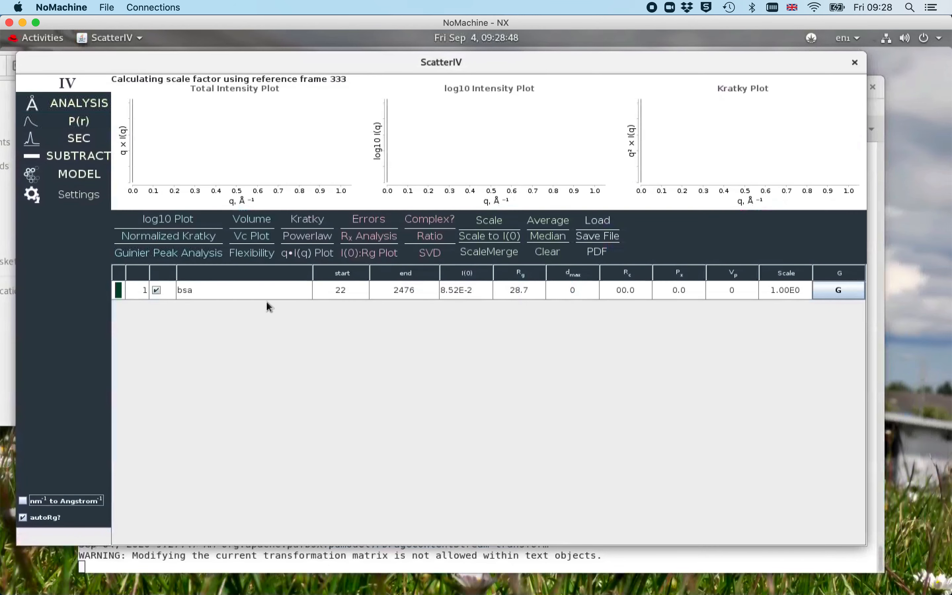
{"action": "left_click", "coordinate": [840, 289]}
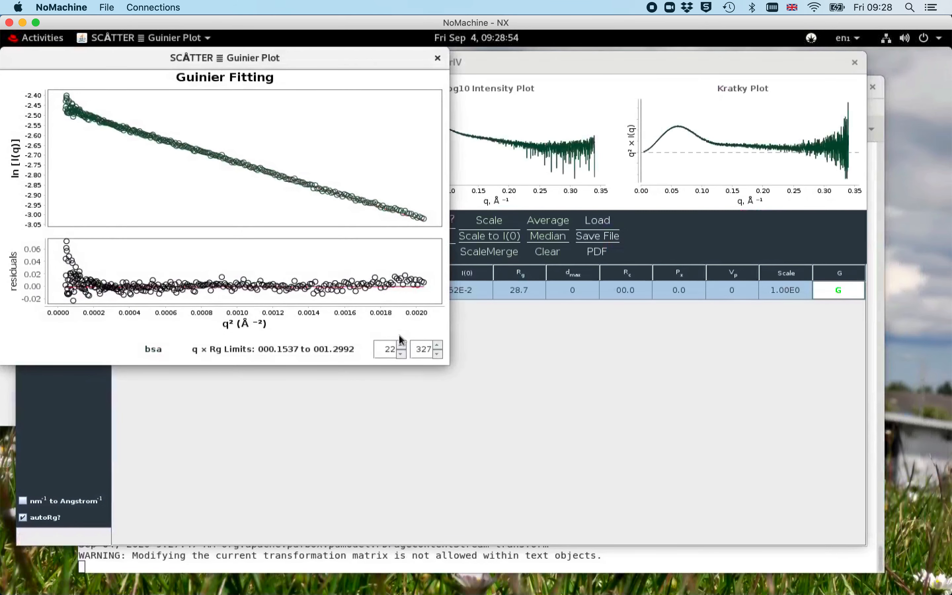
{"action": "left_click", "coordinate": [403, 347]}
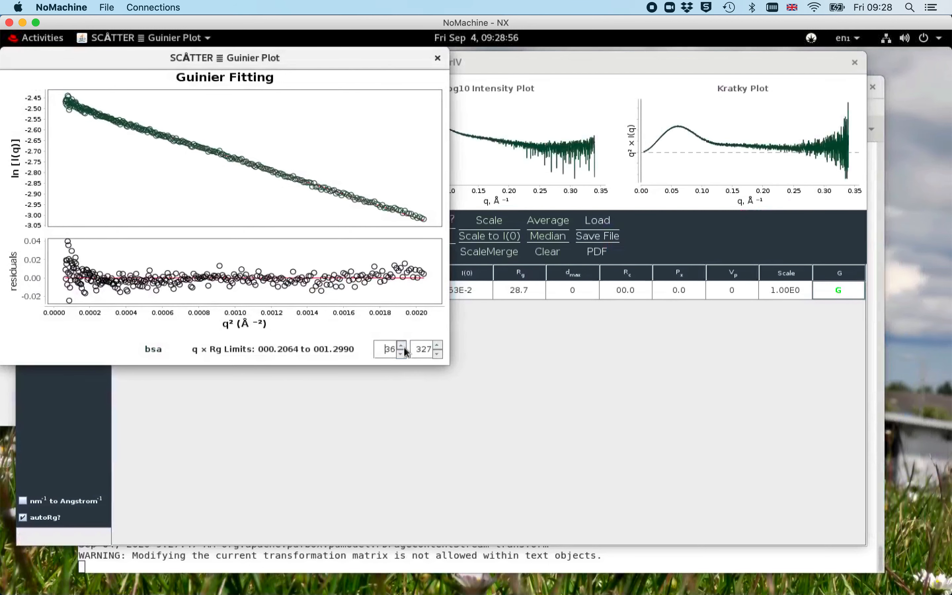
{"action": "left_click_drag", "start_coordinate": [404, 346], "coordinate": [404, 346]}
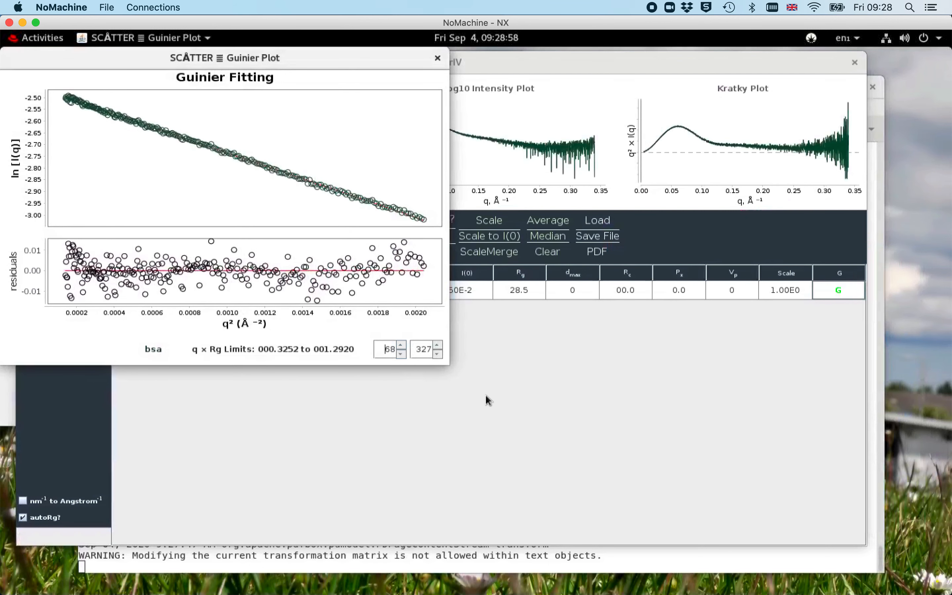
{"action": "left_click", "coordinate": [437, 346]}
{"action": "left_click", "coordinate": [437, 346]}
{"action": "left_click", "coordinate": [437, 354]}
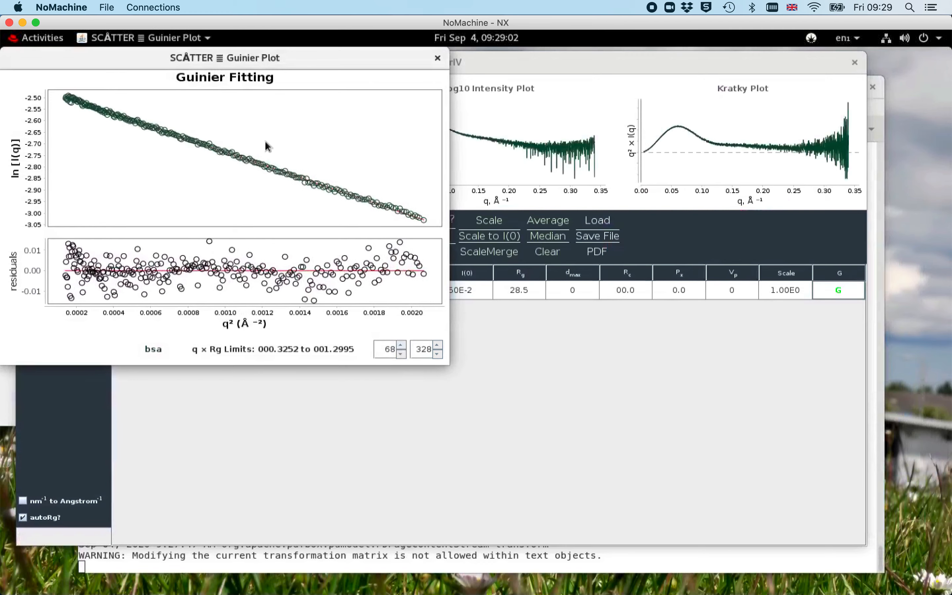
{"action": "left_click", "coordinate": [438, 58]}
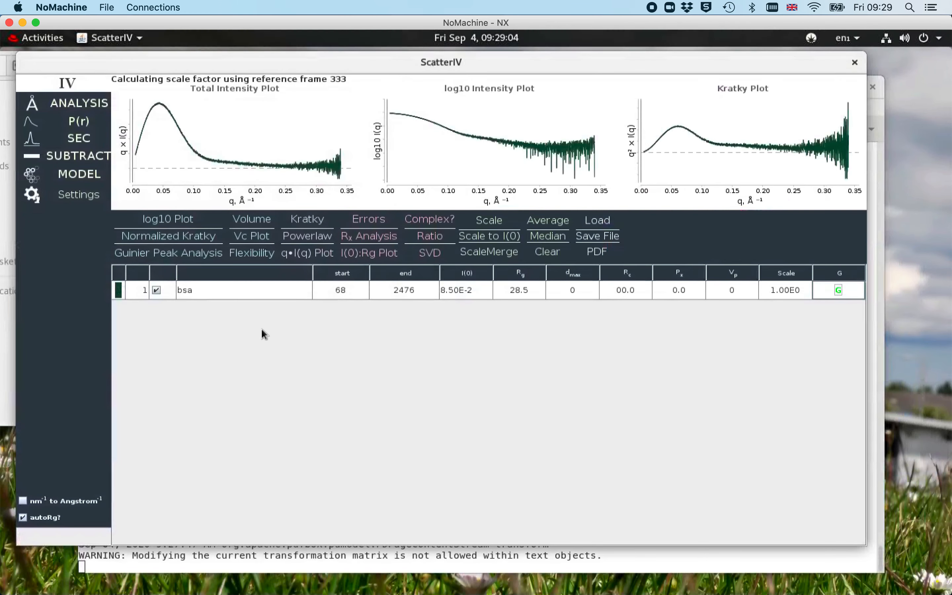
View the normalized Kratky plot and then the flexibility plots for bsa
{"action": "left_click", "coordinate": [182, 239]}
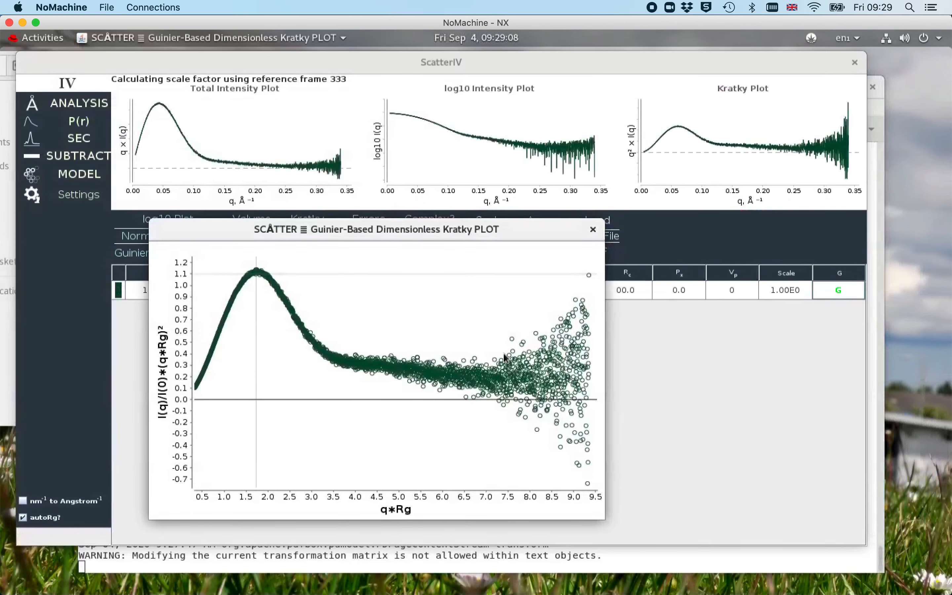
{"action": "left_click", "coordinate": [593, 229]}
{"action": "left_click", "coordinate": [184, 257]}
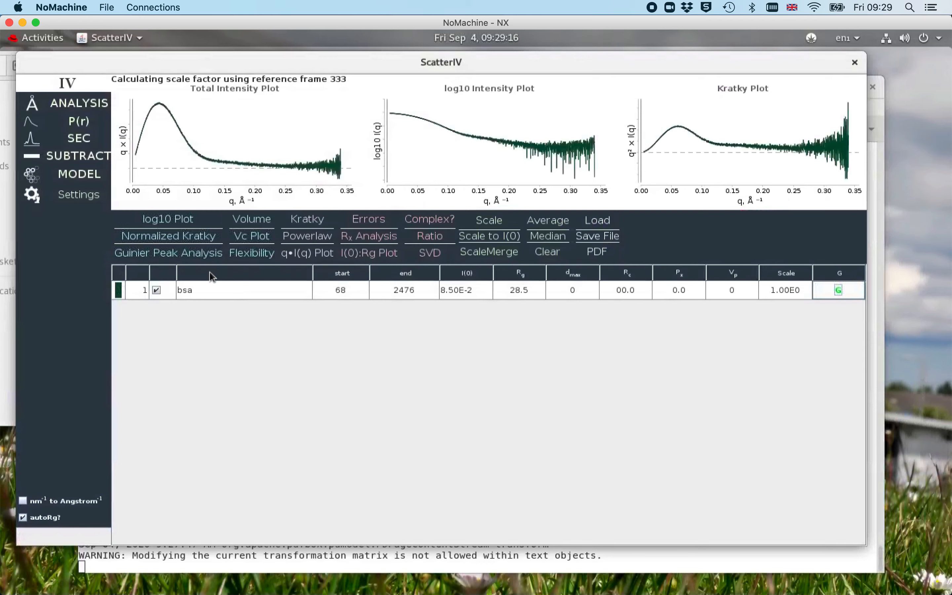
{"action": "left_click", "coordinate": [250, 249]}
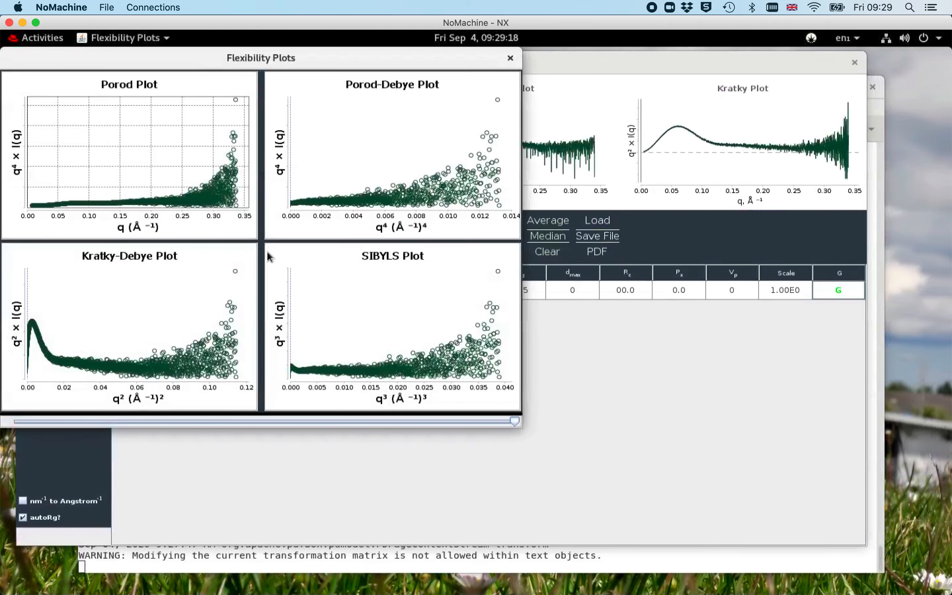
{"action": "left_click", "coordinate": [511, 59]}
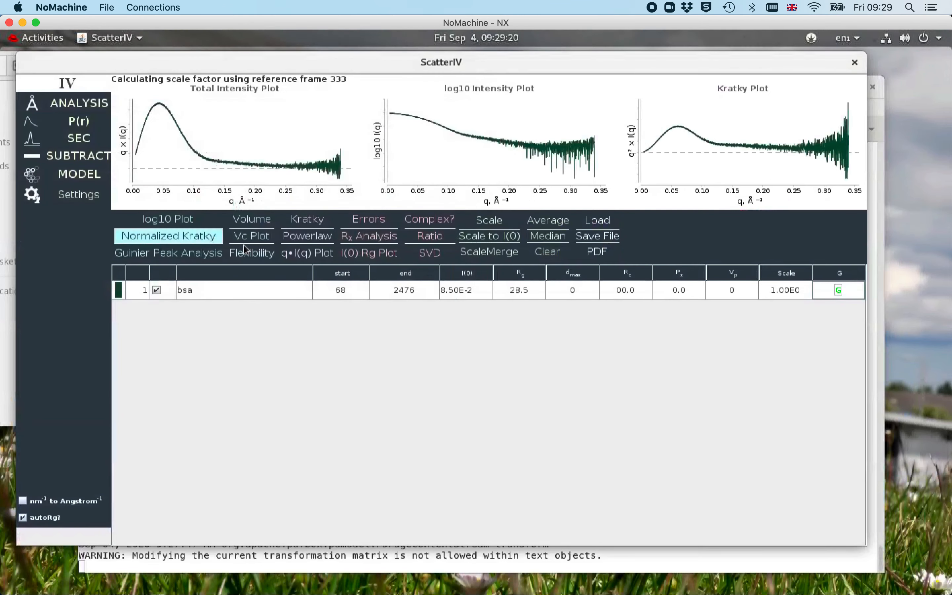